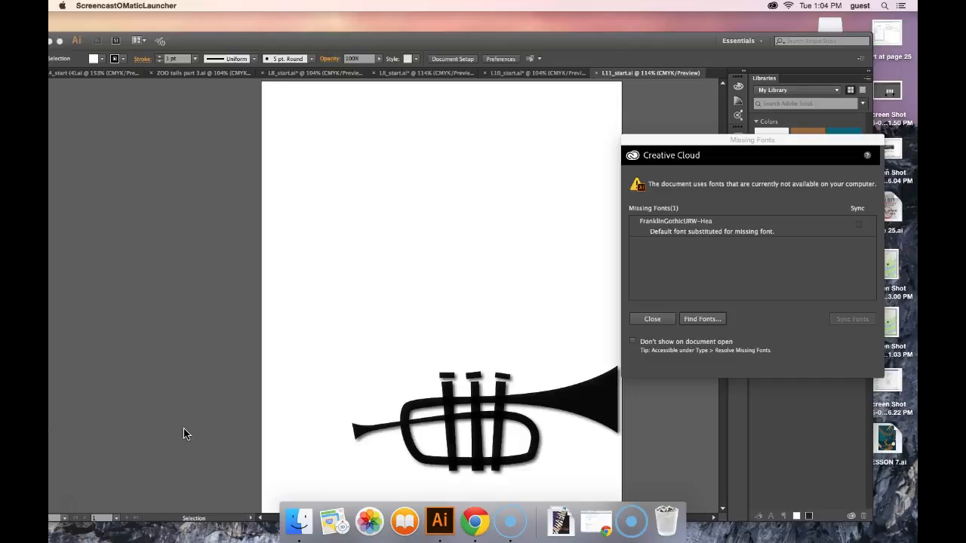
- Review the missing FranklinGothicURW-Hea font in Find Font and dismiss the font warning without replacing it
left_click_drag(698, 140, 375, 128)
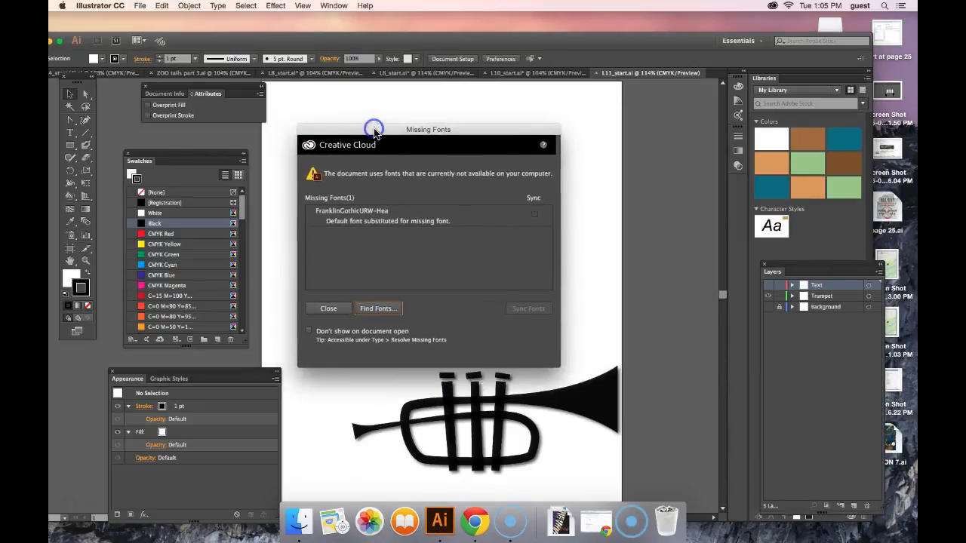
left_click(533, 198)
left_click(538, 218)
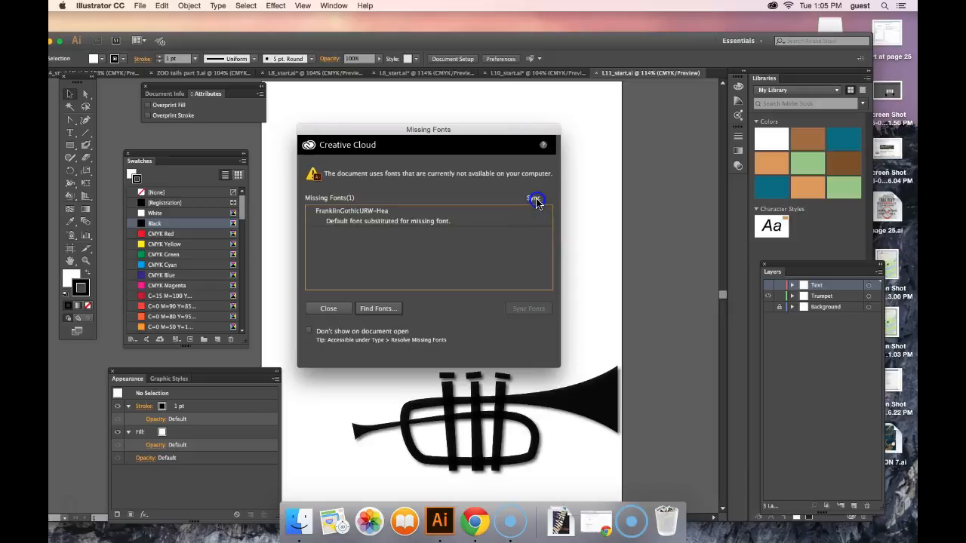
left_click(388, 308)
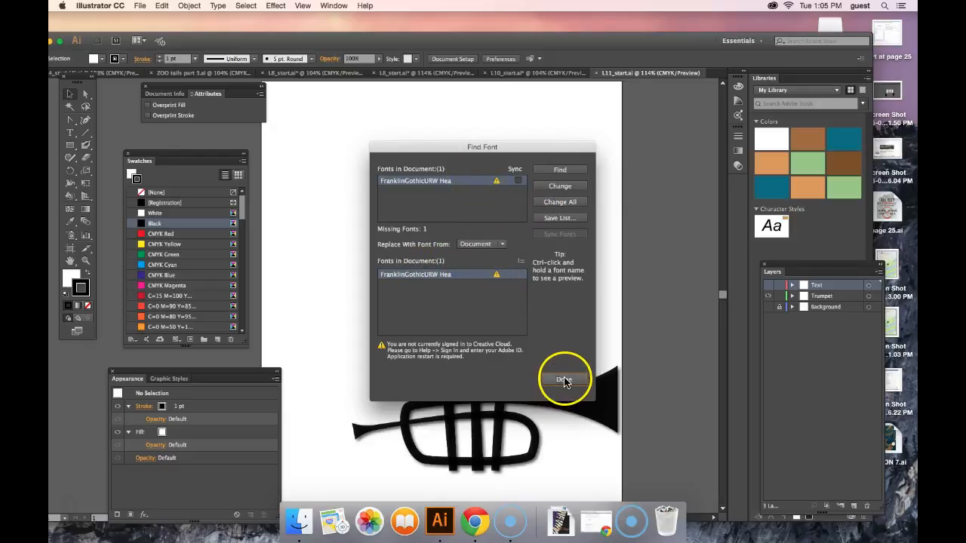
left_click(564, 380)
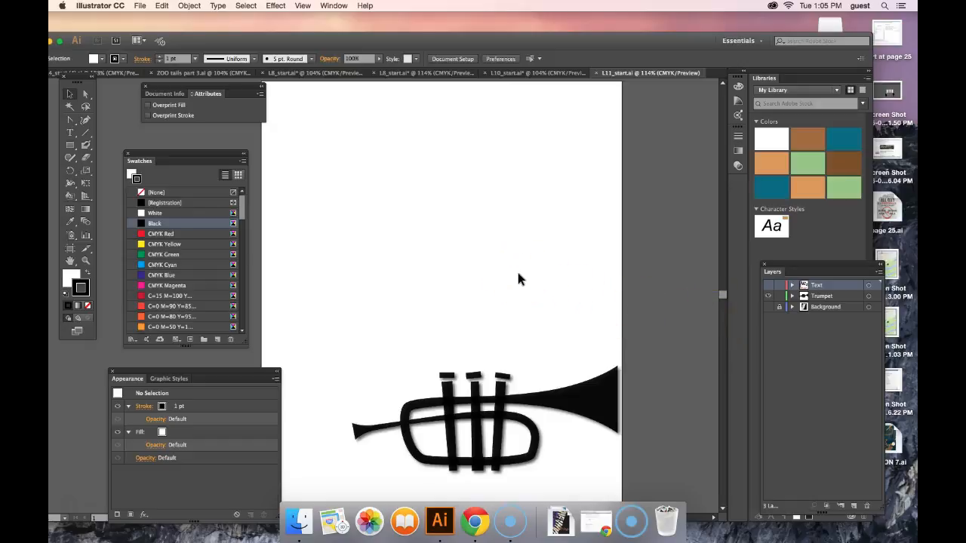
left_click(356, 330)
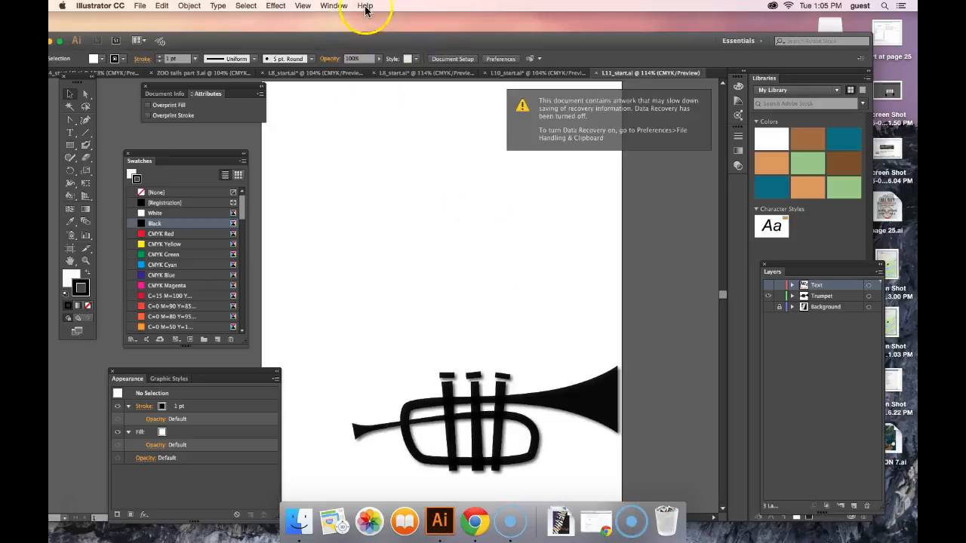
left_click(336, 6)
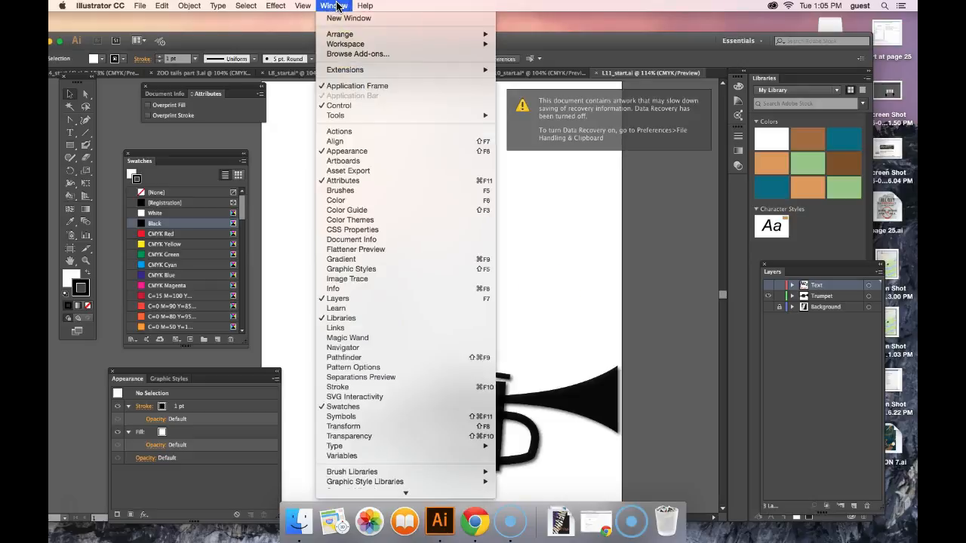
left_click(615, 216)
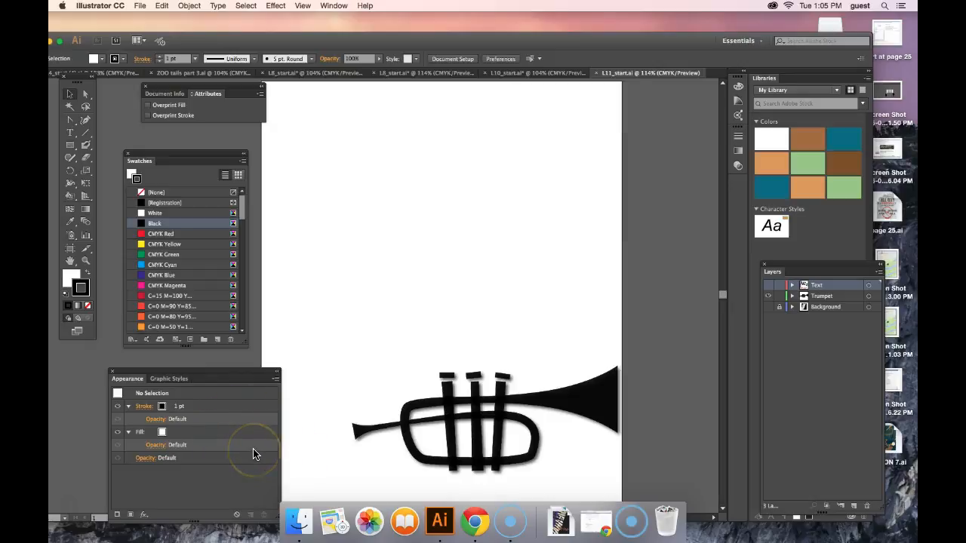
- Select the trumpet's main body path and examine its appearance attributes, appearance commands and stroke options
left_click(578, 391)
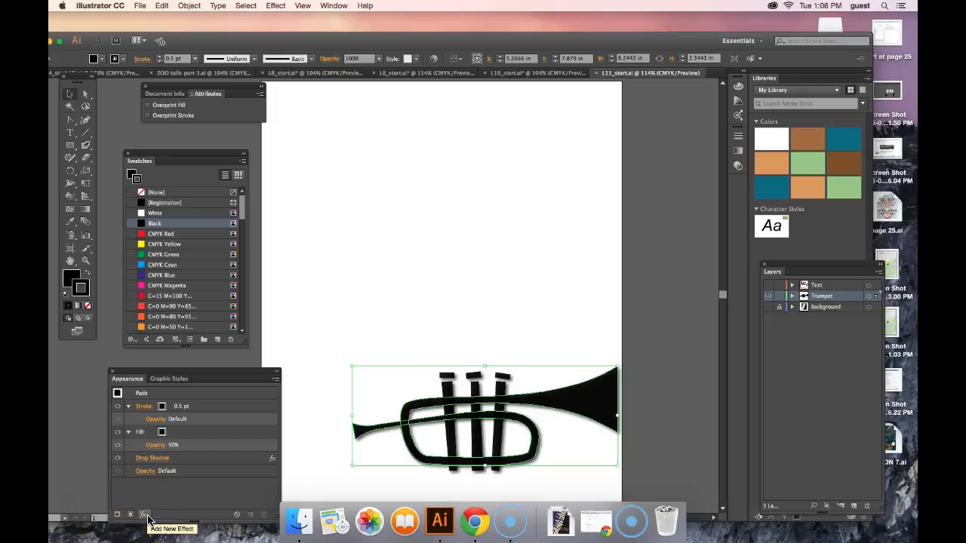
left_click(250, 518)
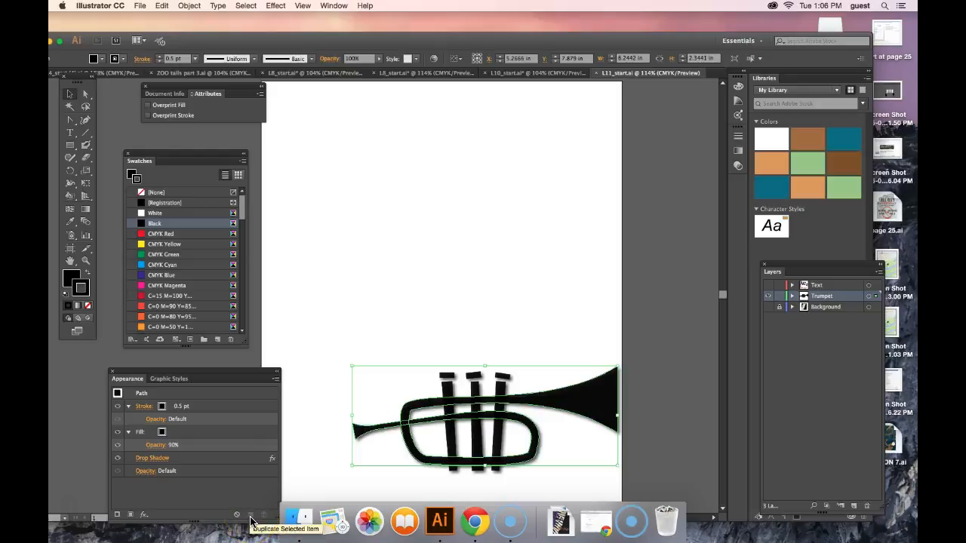
left_click(262, 517)
left_click(250, 517)
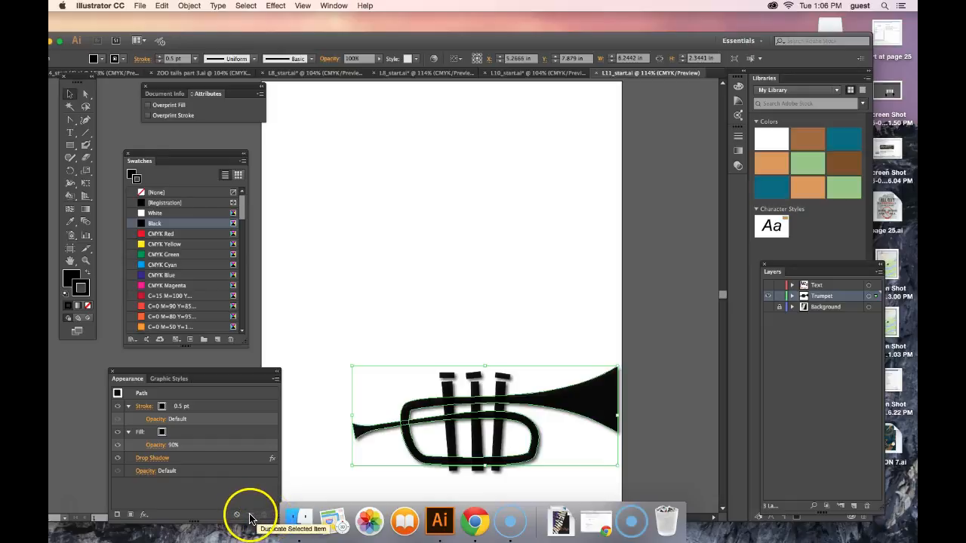
left_click(276, 380)
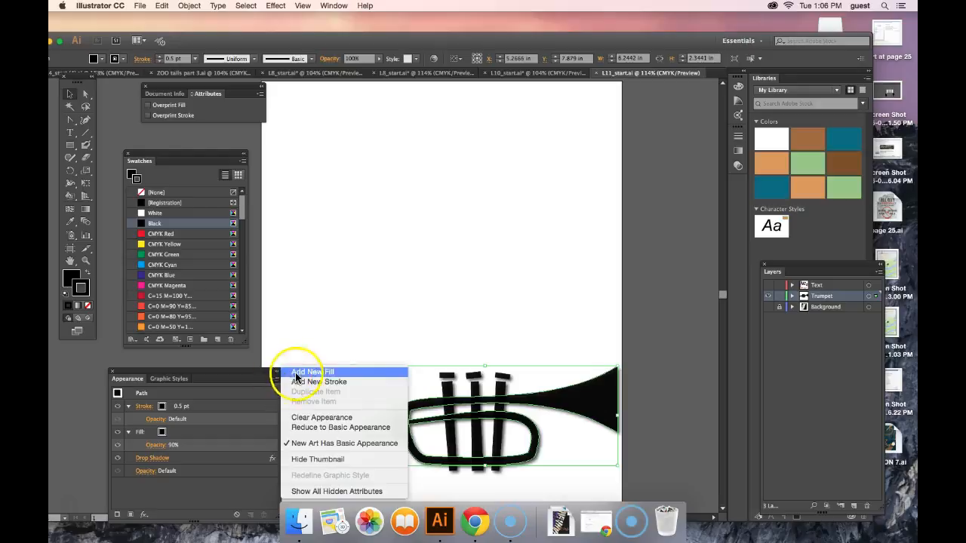
left_click(315, 326)
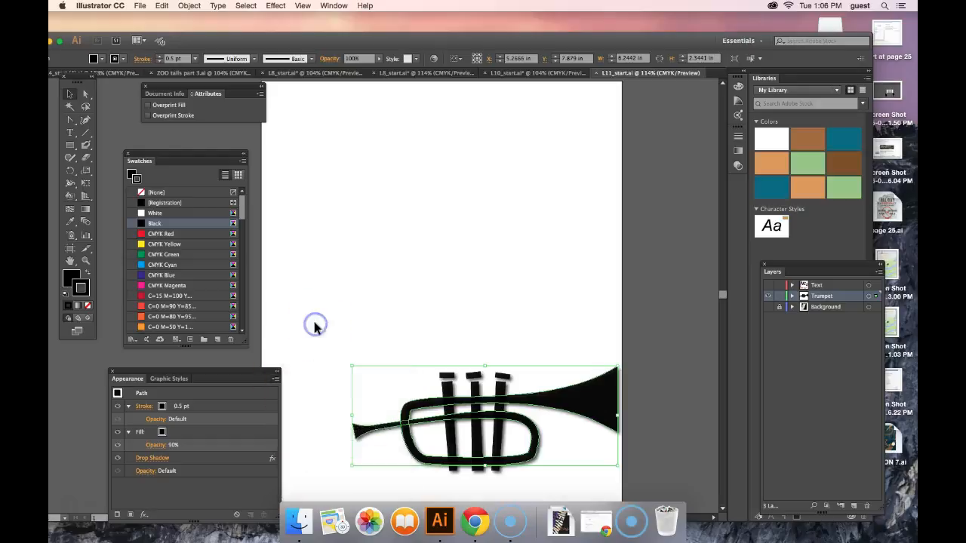
left_click(145, 408)
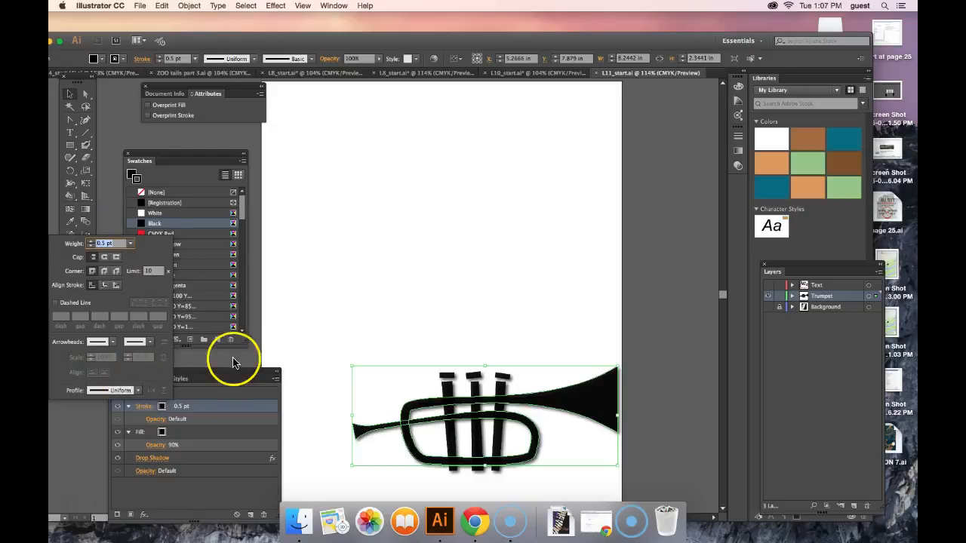
left_click(253, 361)
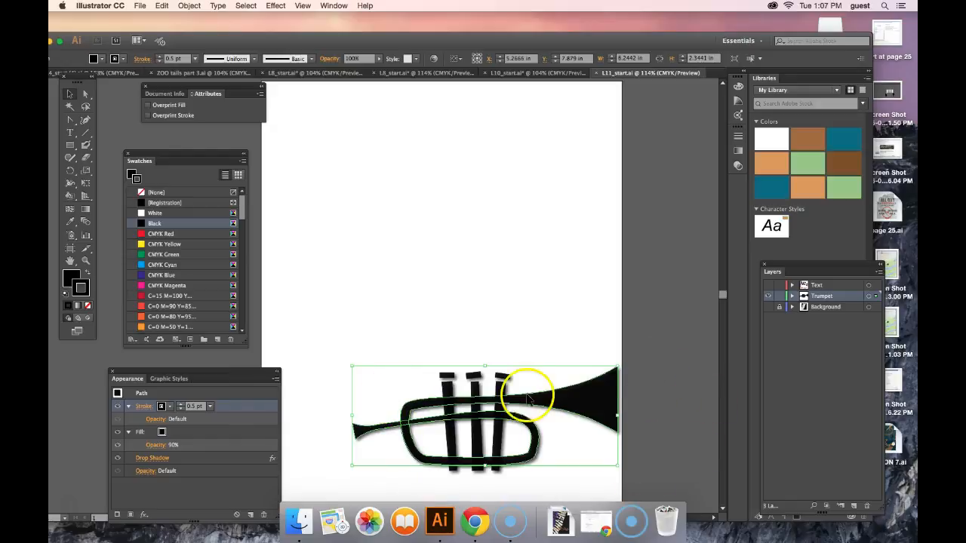
- Extend the selection to all objects with the same fill color as the trumpet body
left_click(246, 6)
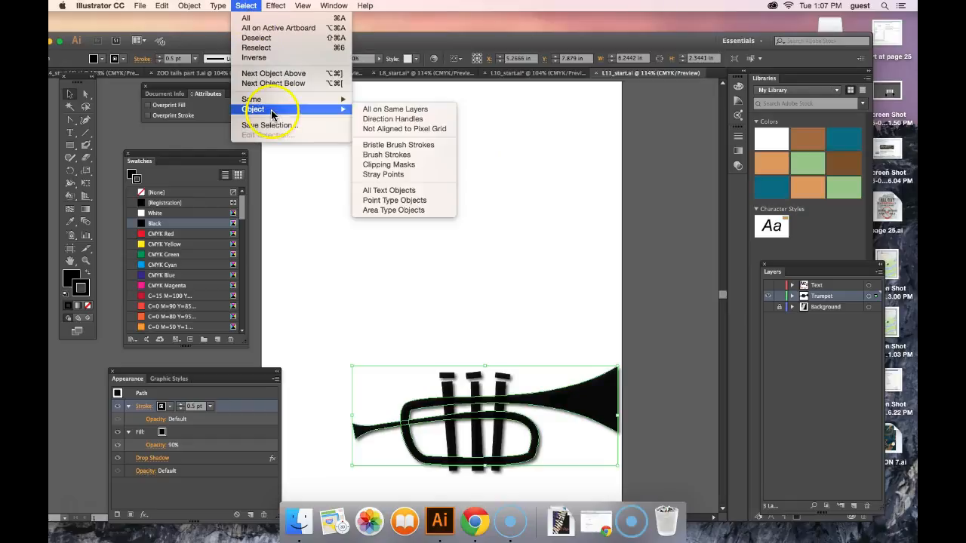
mouse_move(274, 103)
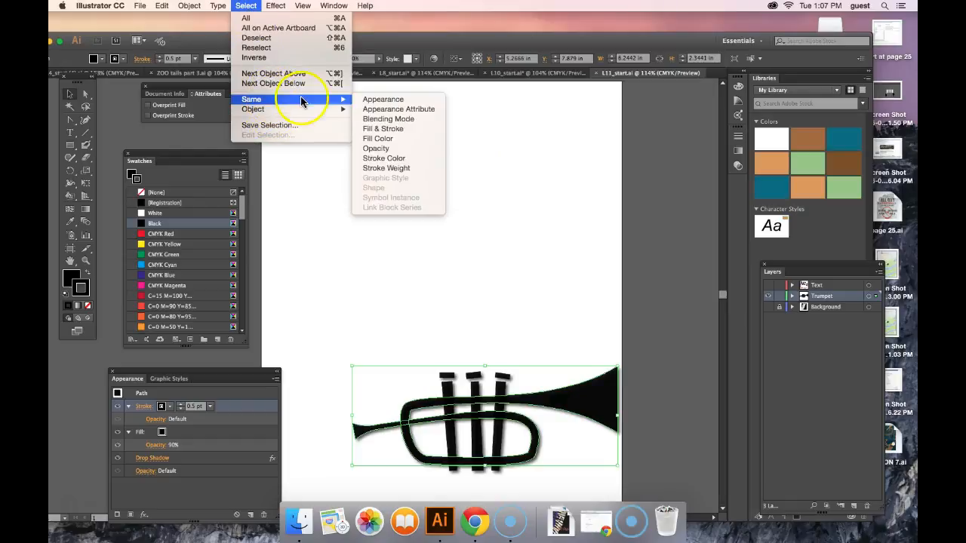
left_click(389, 139)
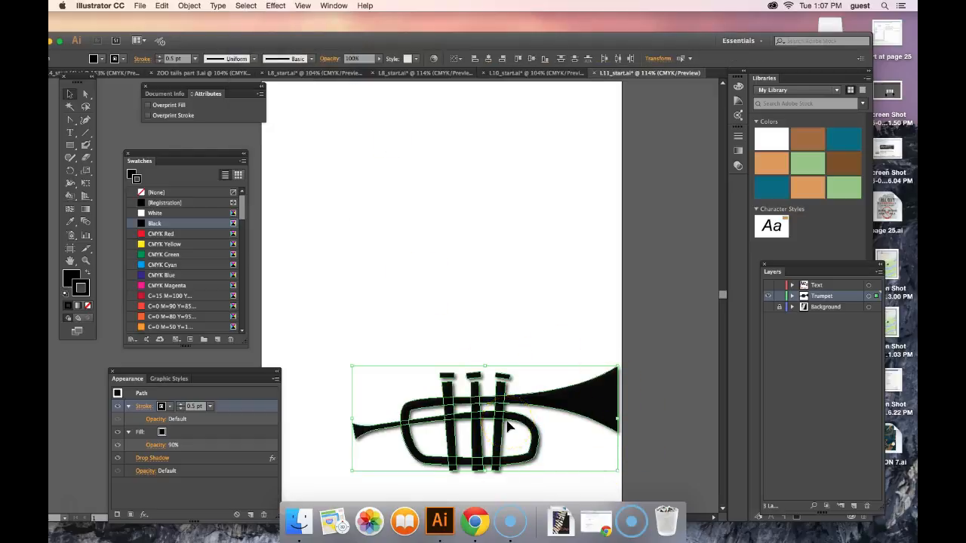
left_click(72, 505)
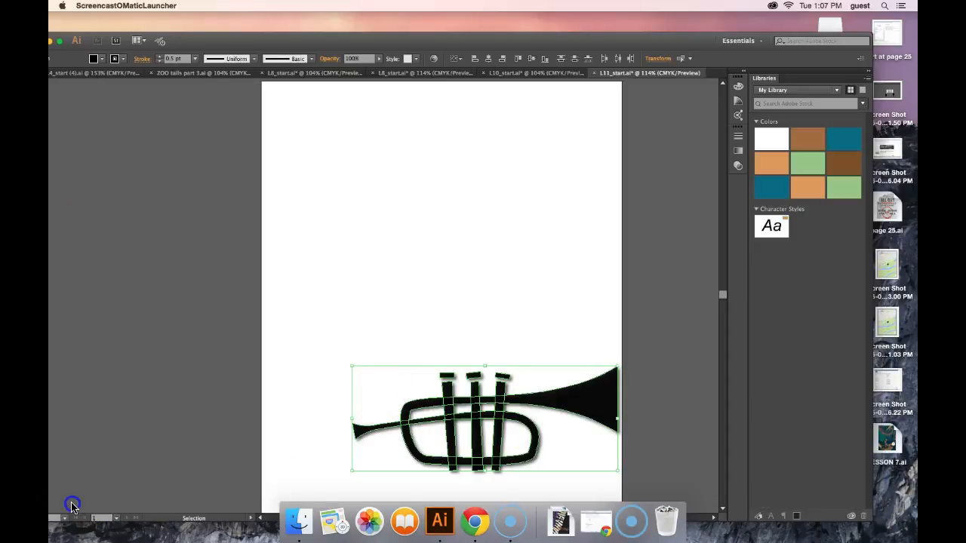
left_click(229, 488)
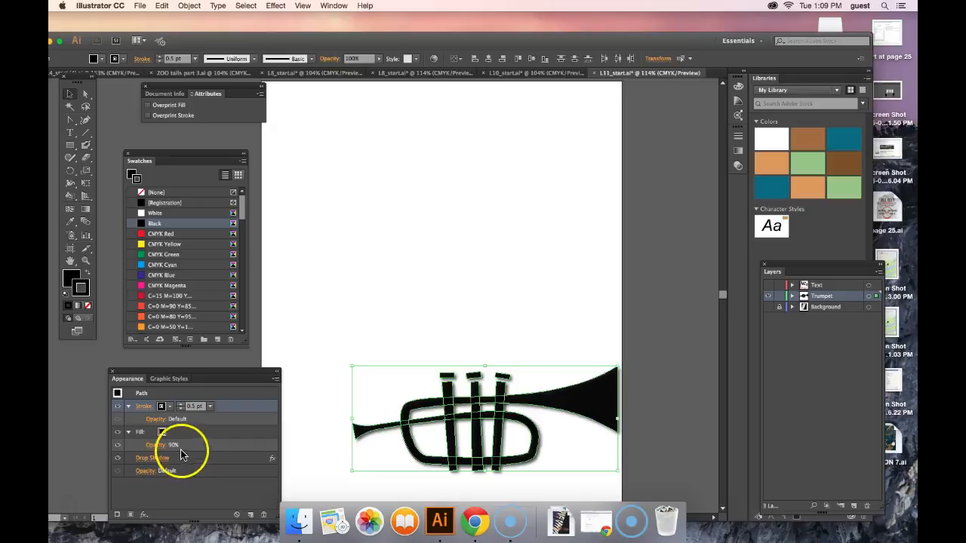
- Set the fill of the selected trumpet shapes to the green Trumpet swatch
left_click(161, 431)
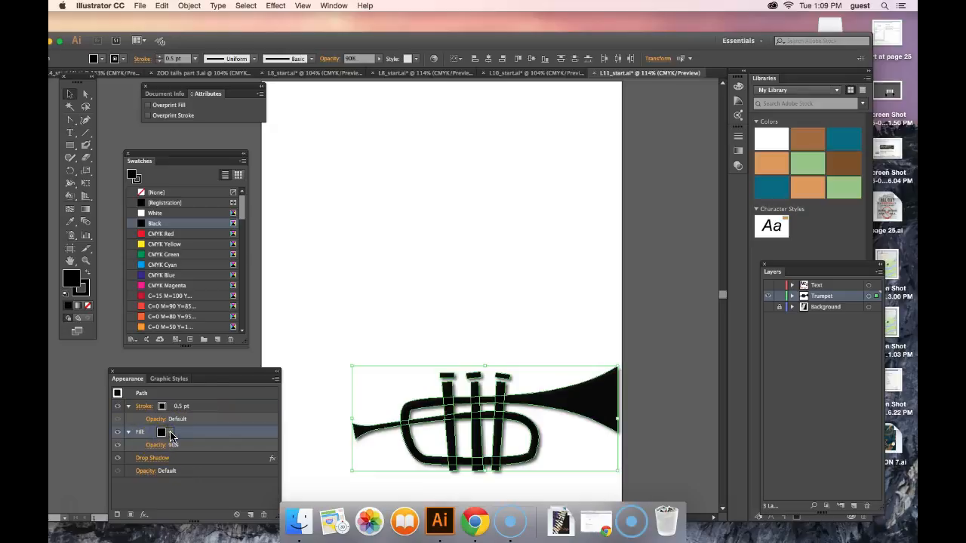
left_click(170, 432)
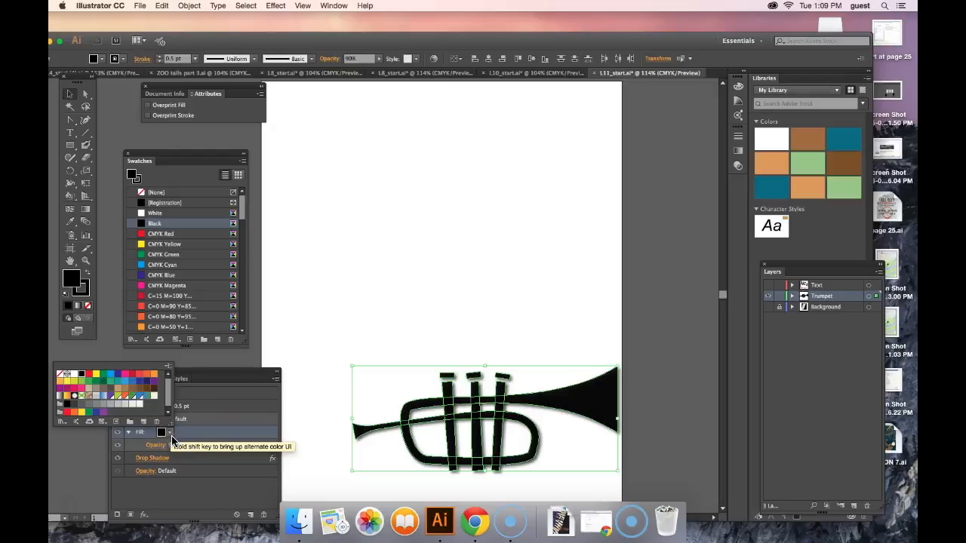
left_click(118, 398)
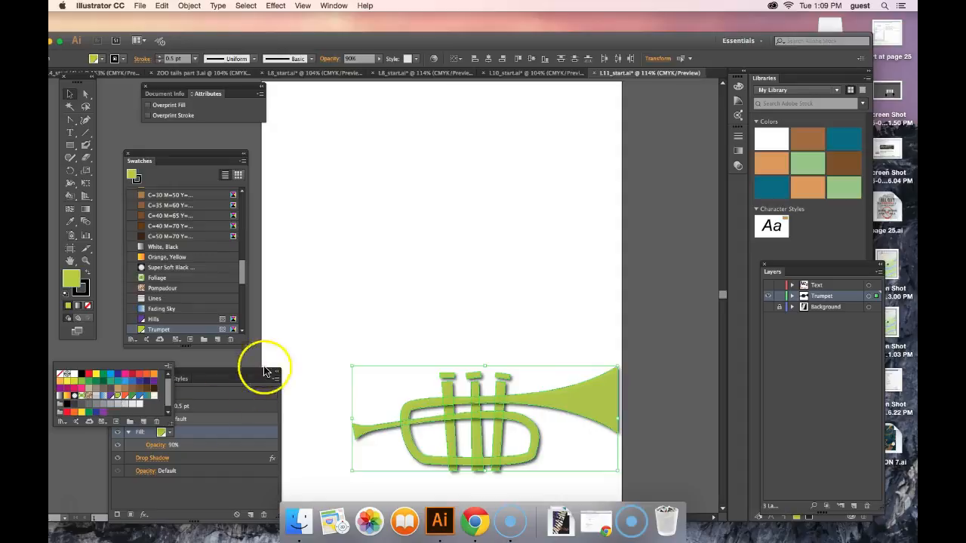
left_click(337, 323)
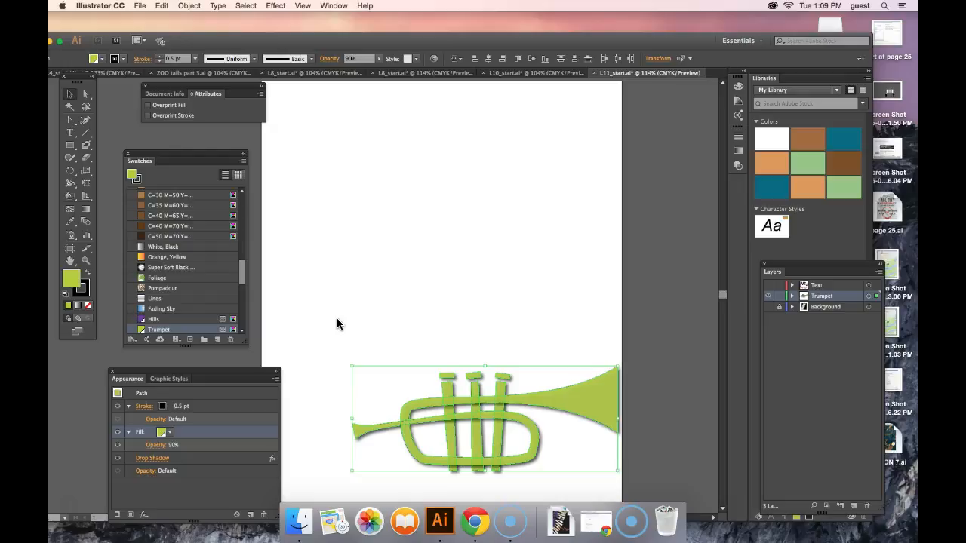
- Remove the stroke from the selected trumpet shapes and check the stroke options
left_click(185, 407)
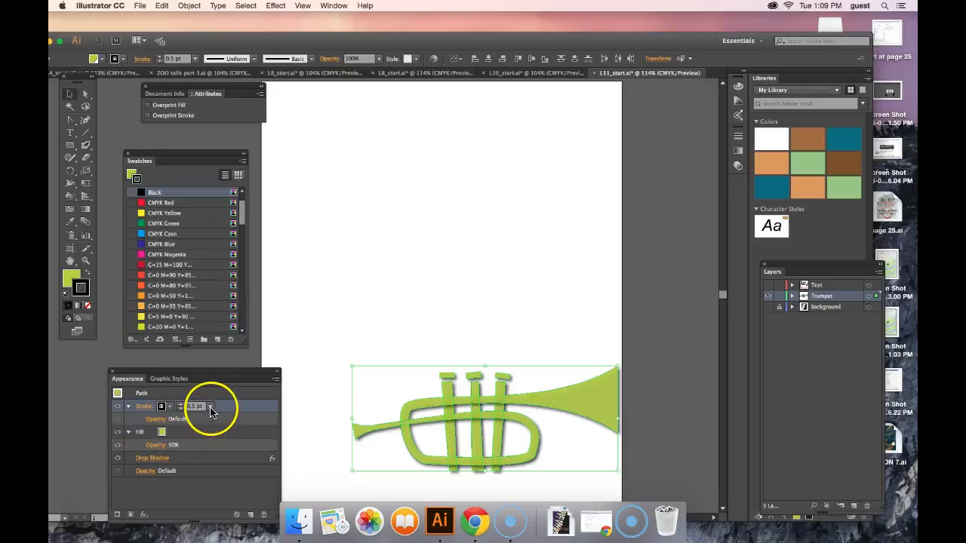
left_click(180, 409)
left_click(180, 408)
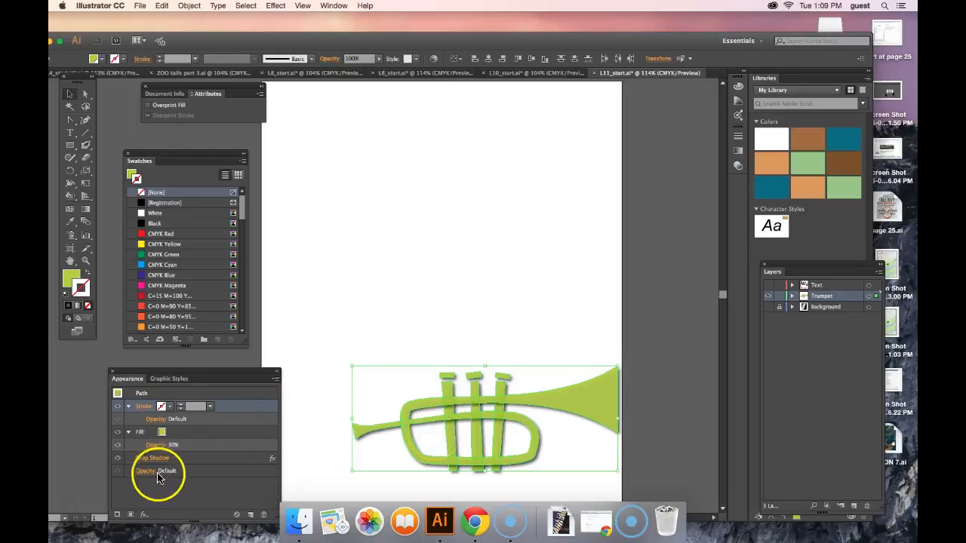
left_click(145, 409)
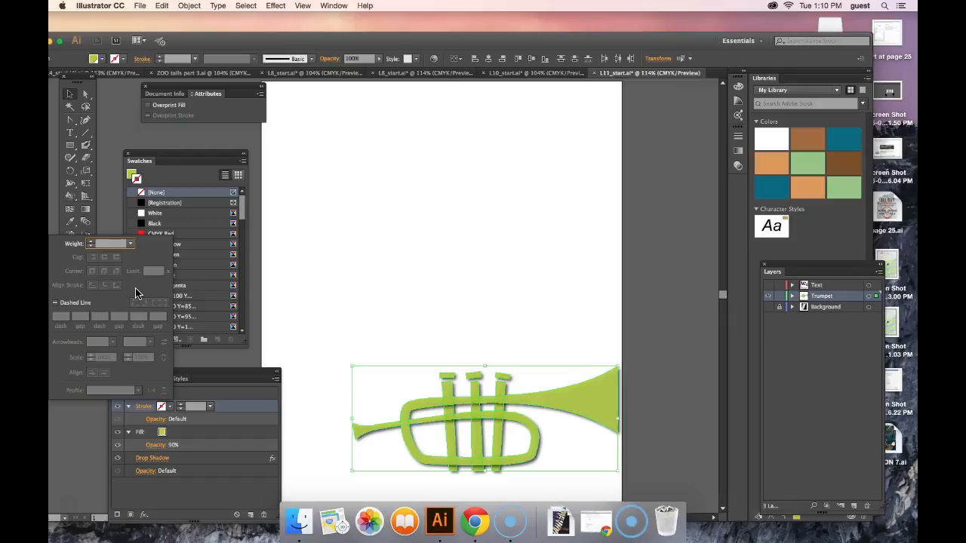
left_click(189, 317)
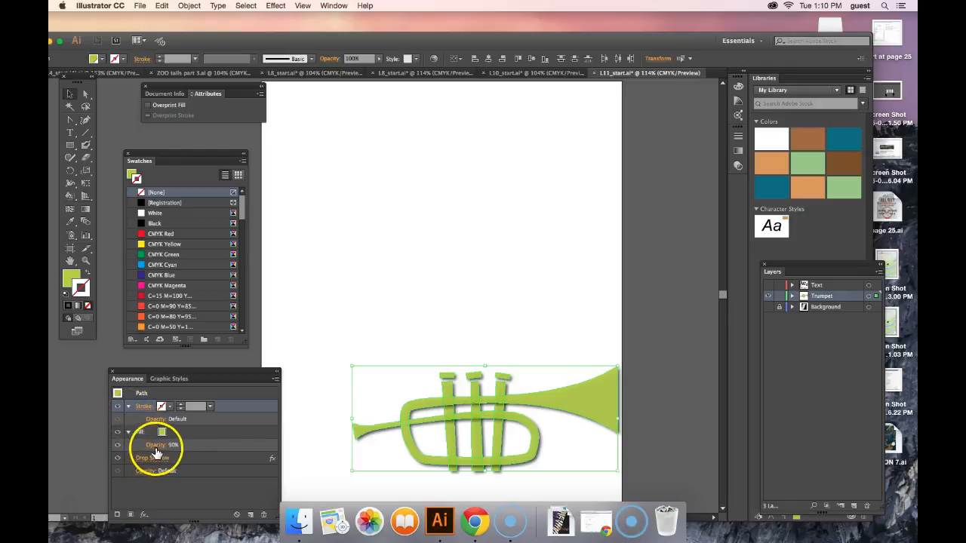
- Set the fill opacity of the selected trumpet shapes to 100%
left_click(192, 433)
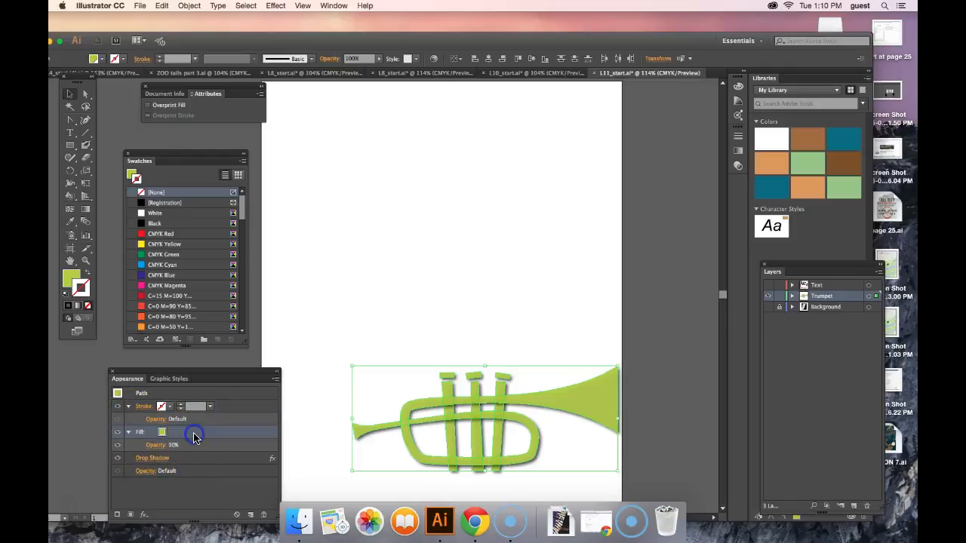
left_click(153, 446)
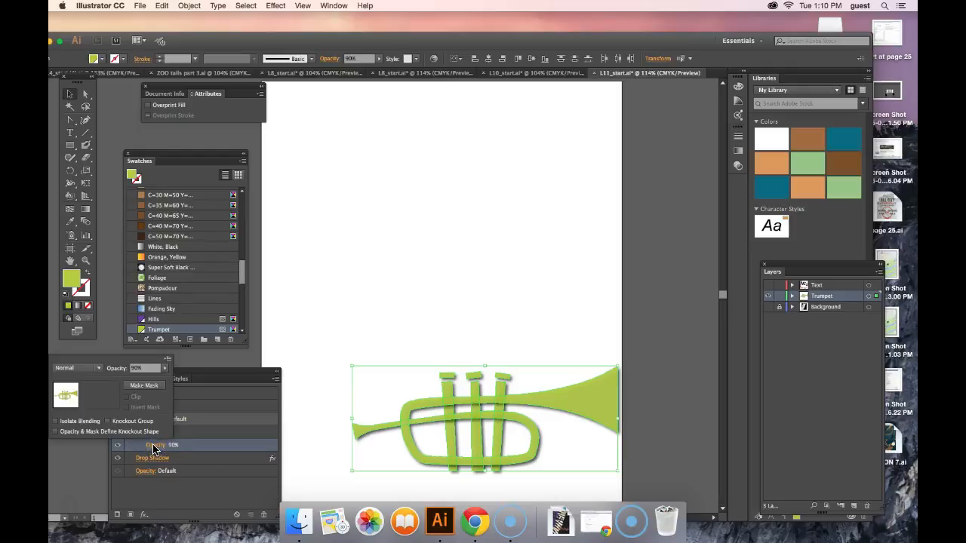
left_click(166, 369)
left_click_drag(163, 382, 172, 384)
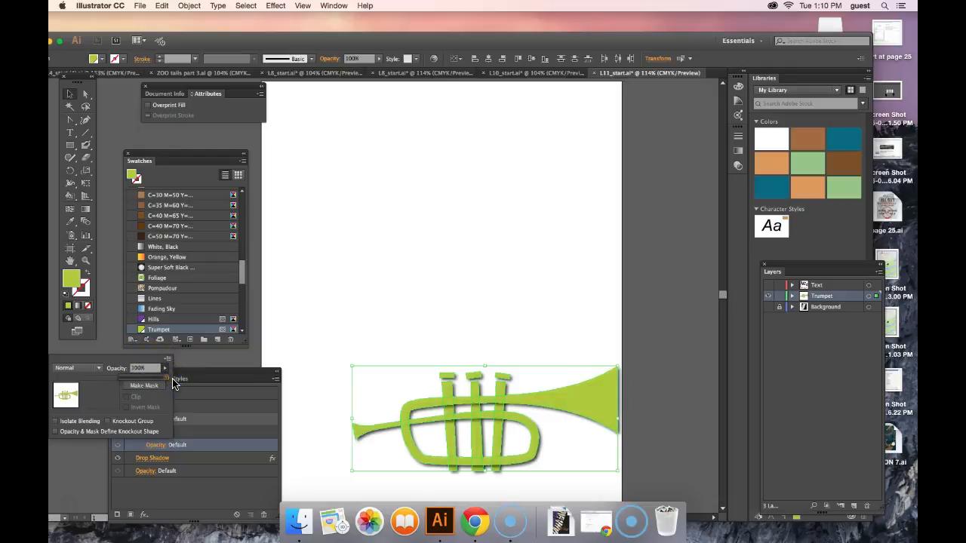
left_click(334, 307)
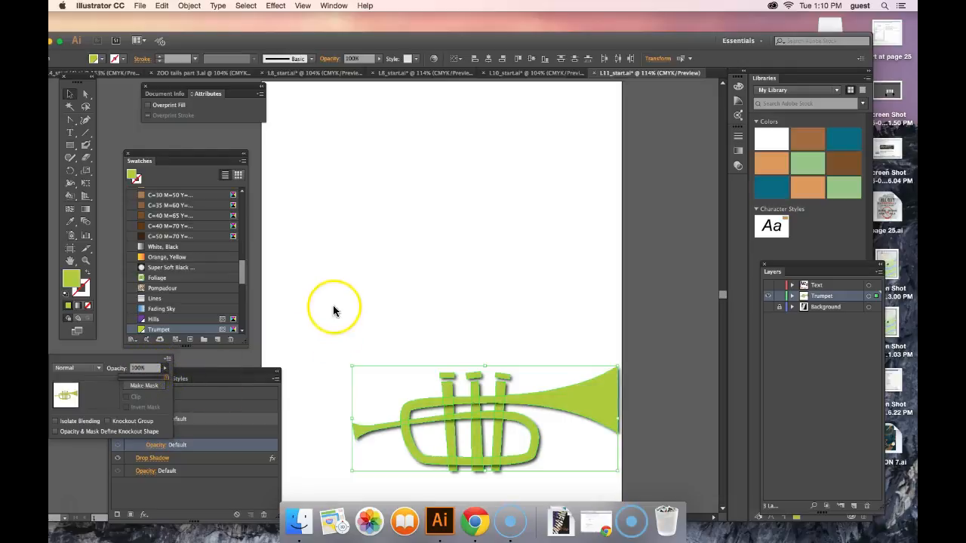
left_click(298, 335)
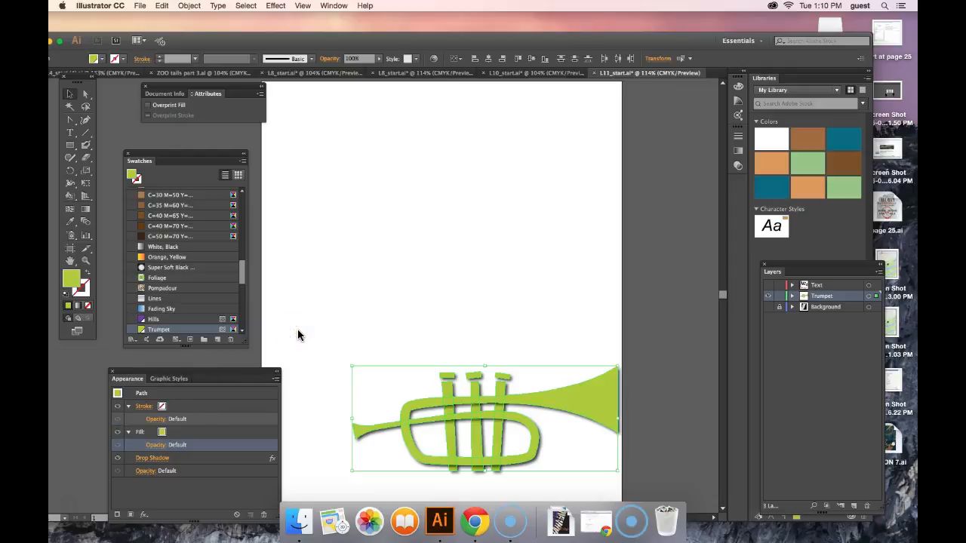
- Delete the Drop Shadow effect from the trumpet shapes and hide the selection's bounding box
left_click(190, 460)
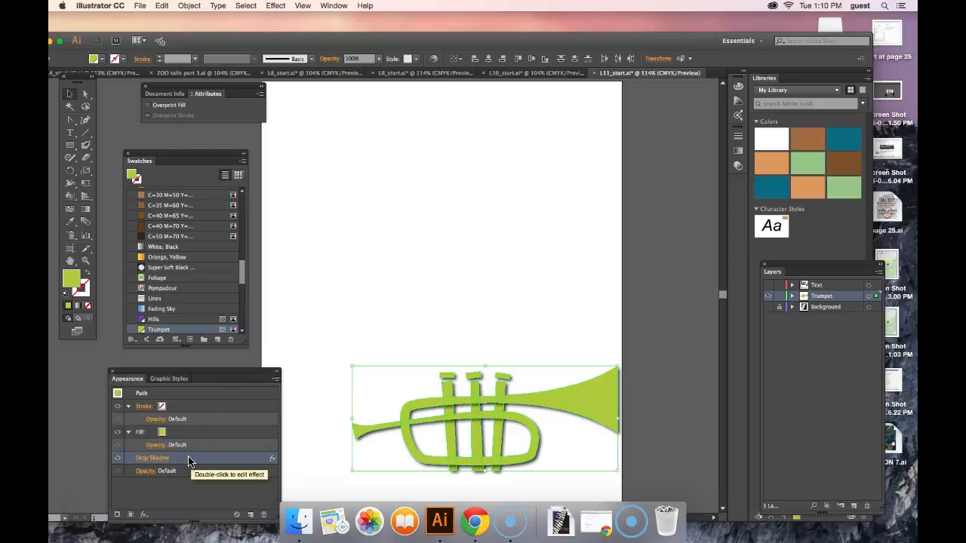
left_click_drag(190, 460, 263, 519)
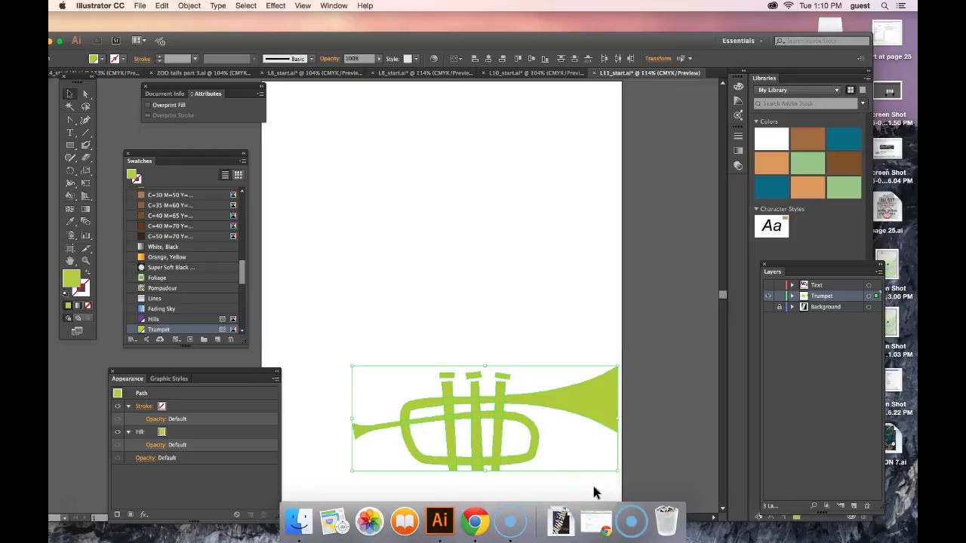
key("super+shift+b")
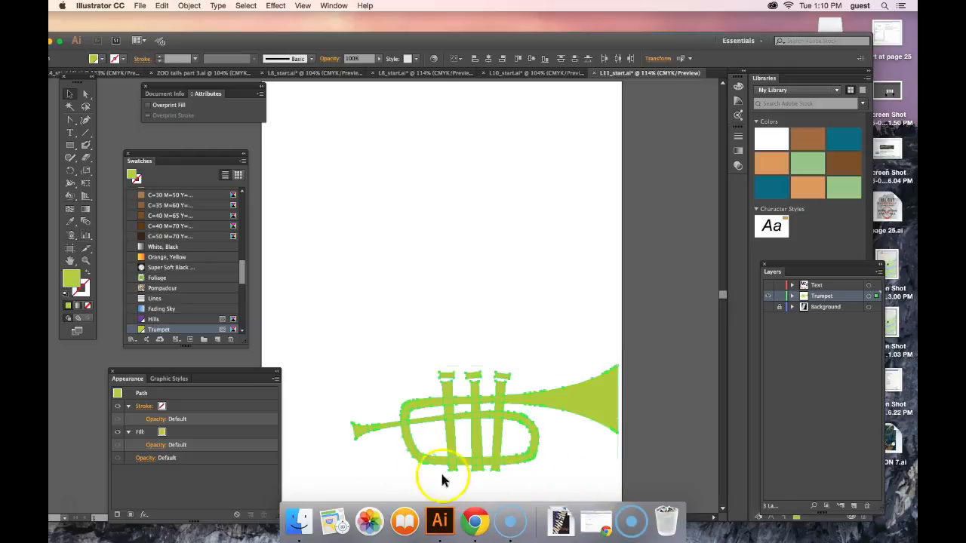
- Undo the deletion of the trumpet shapes' Drop Shadow effect, then hide the effect and show it again
key("super+shift+z")
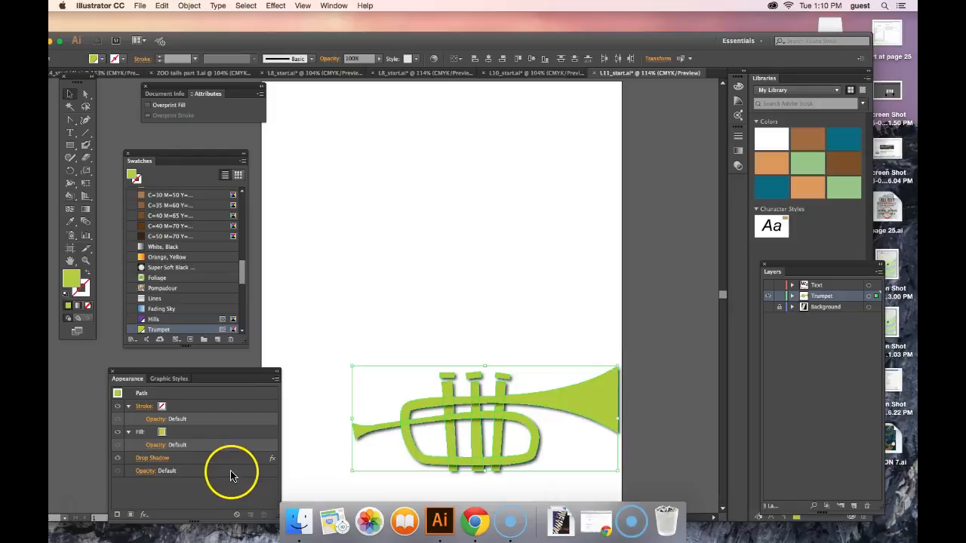
left_click(117, 460)
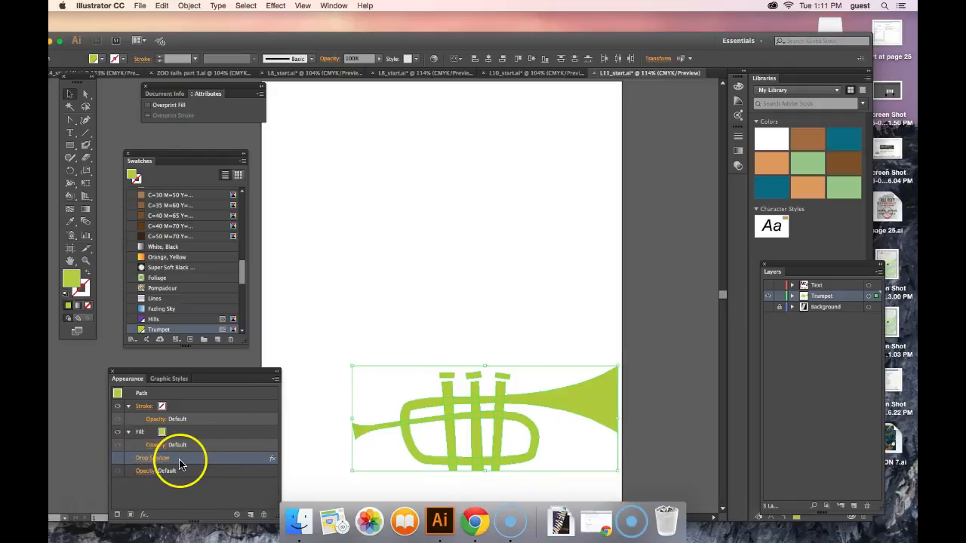
left_click(118, 458)
left_click(202, 460)
left_click(117, 459)
left_click(117, 459)
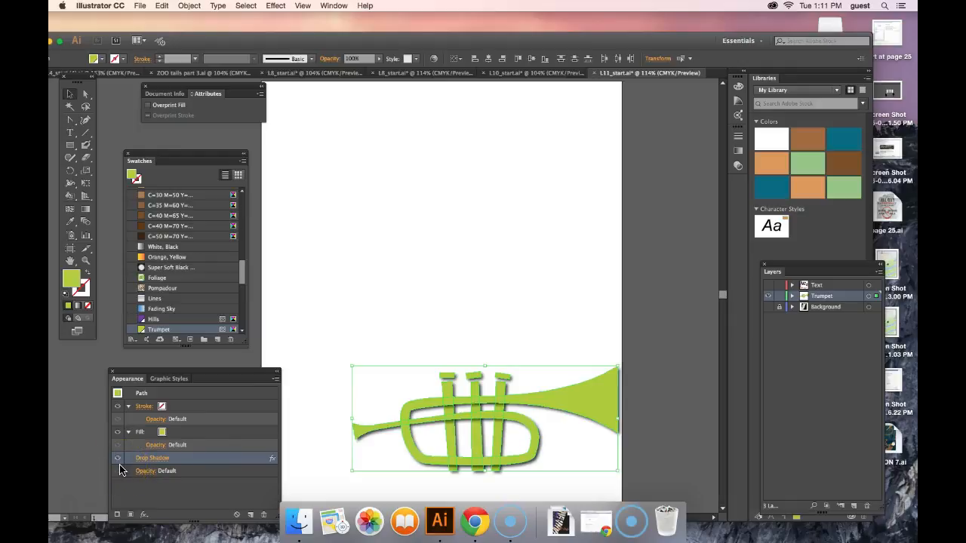
left_click(63, 509)
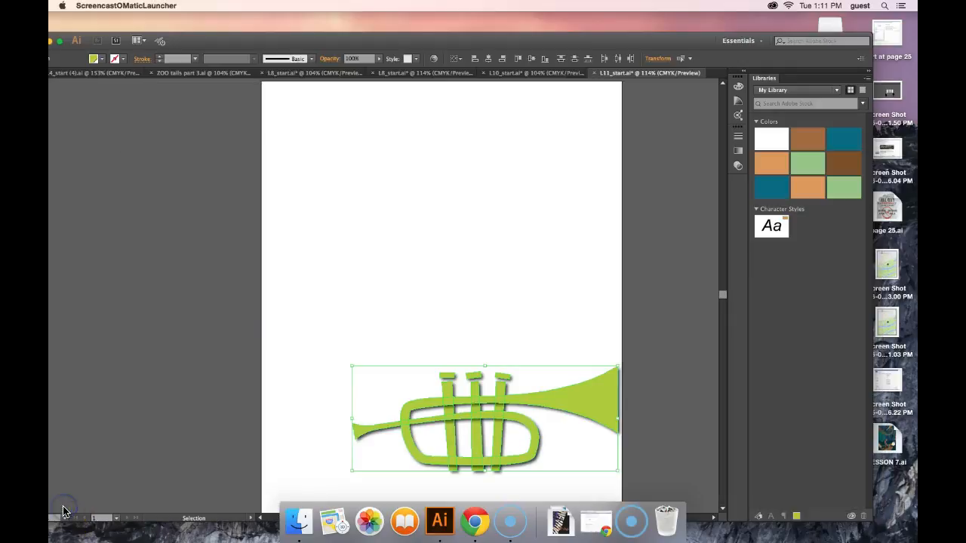
left_click(237, 459)
left_click(74, 352)
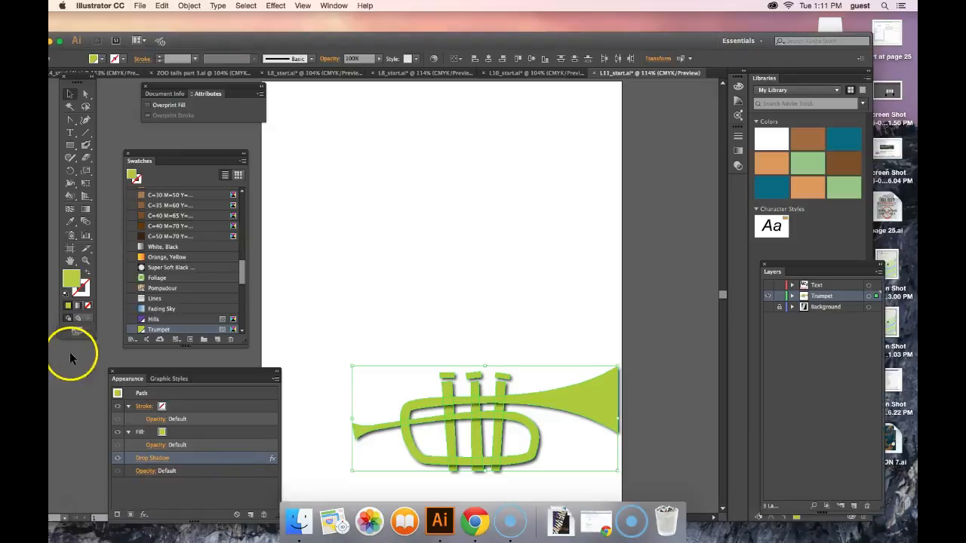
- Group the trumpet shapes and check the appearance attributes of the group's contents before returning to the group level
left_click(495, 352)
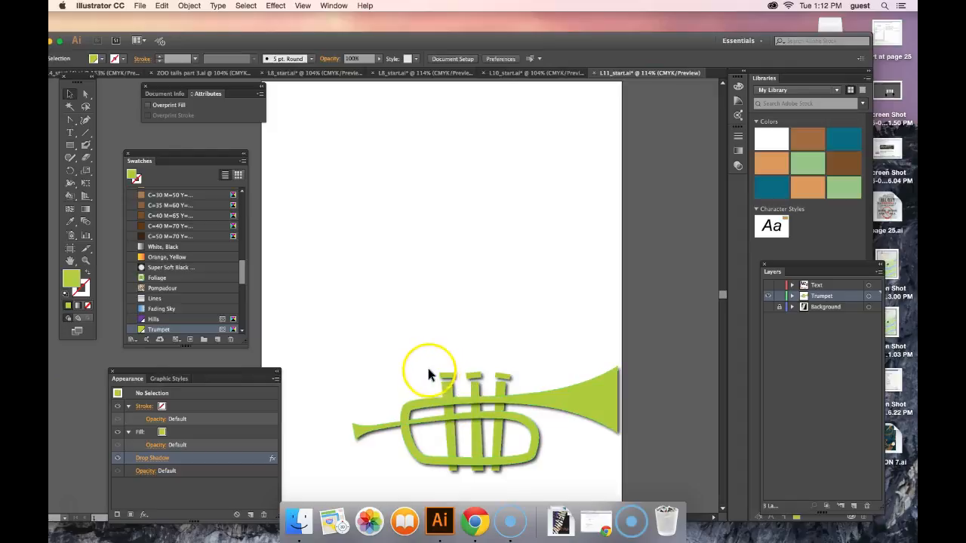
left_click(518, 446)
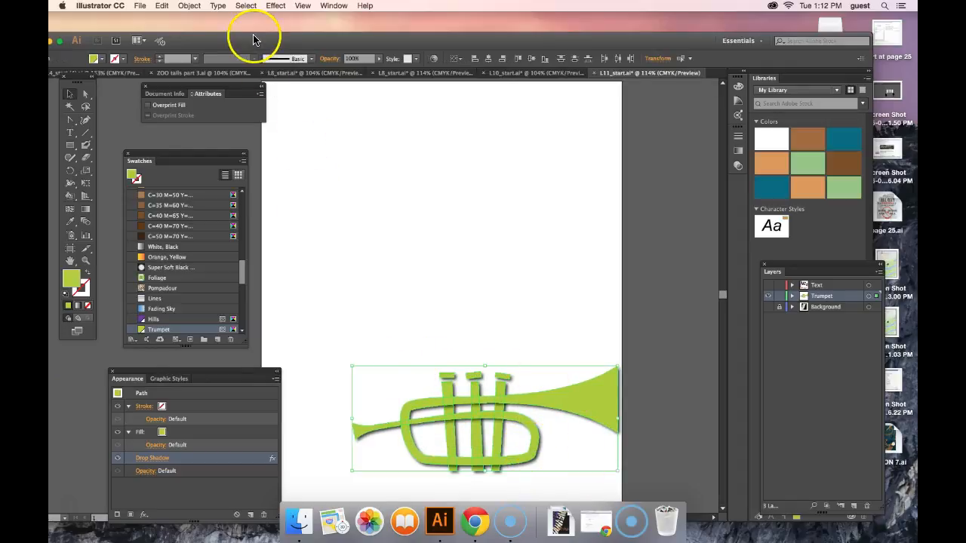
left_click(189, 6)
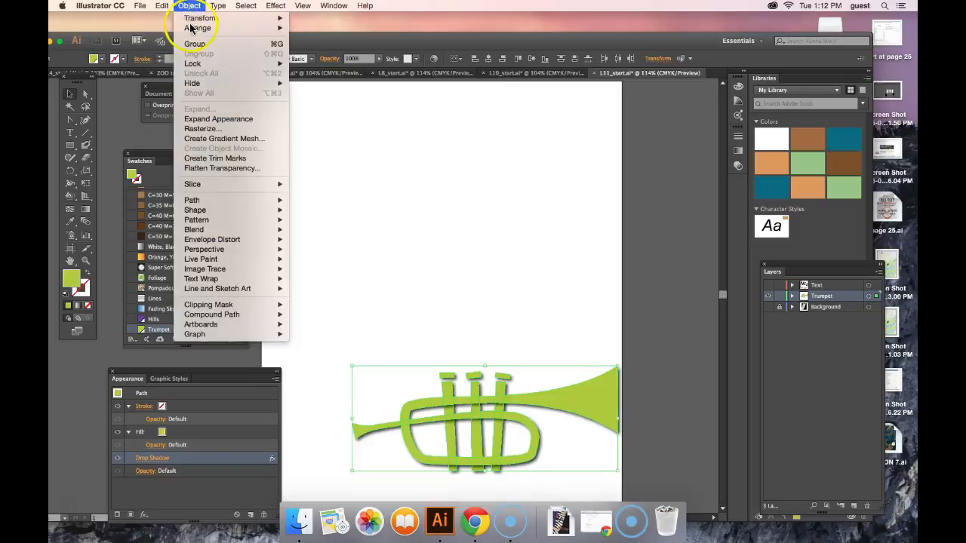
left_click(195, 43)
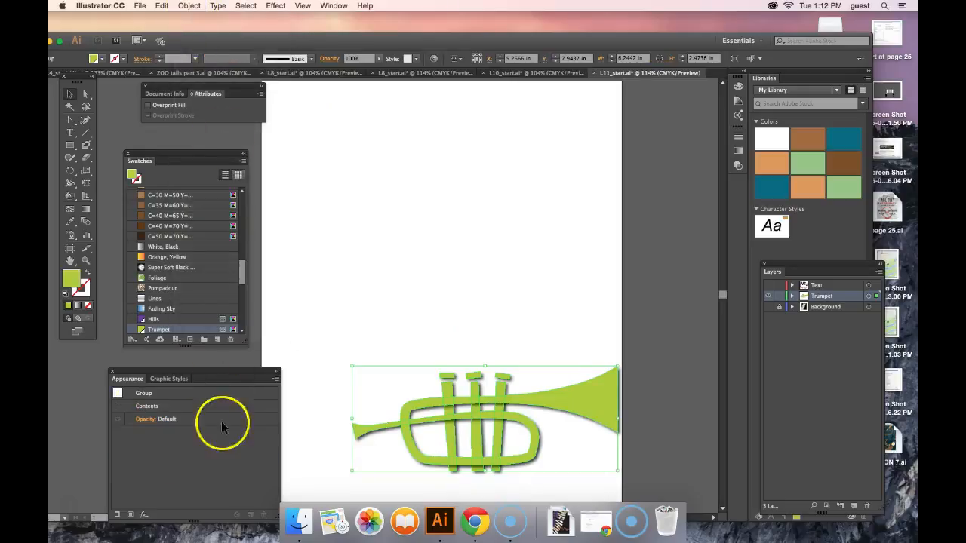
left_click(164, 395)
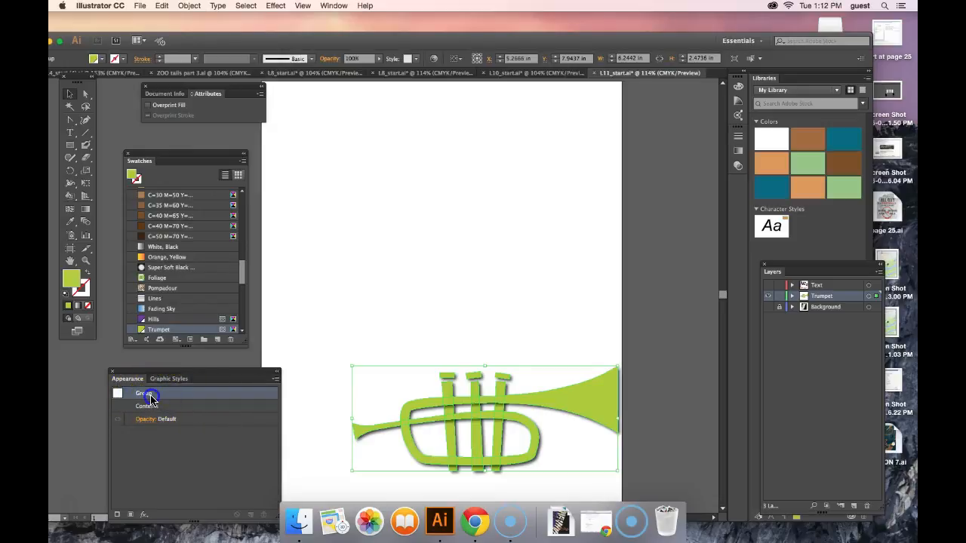
double_click(153, 406)
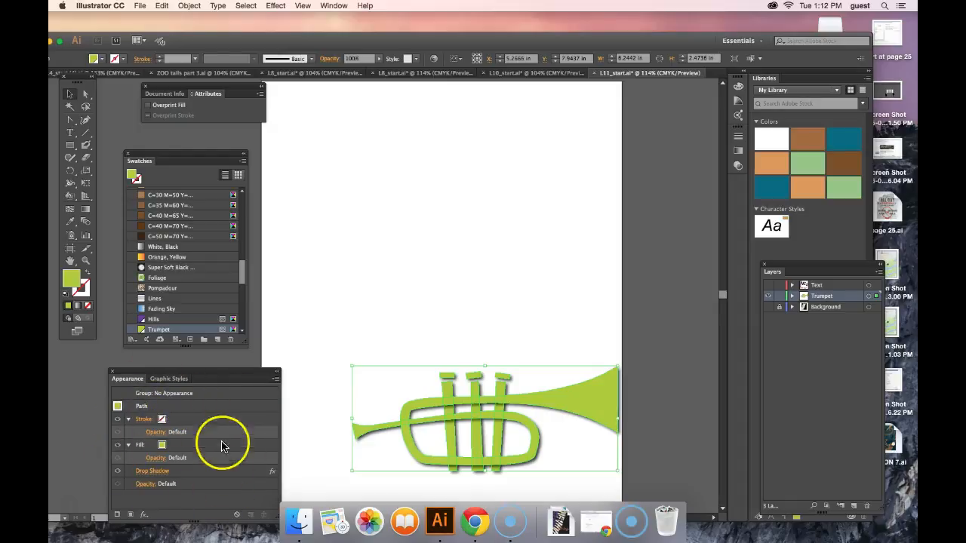
left_click(173, 393)
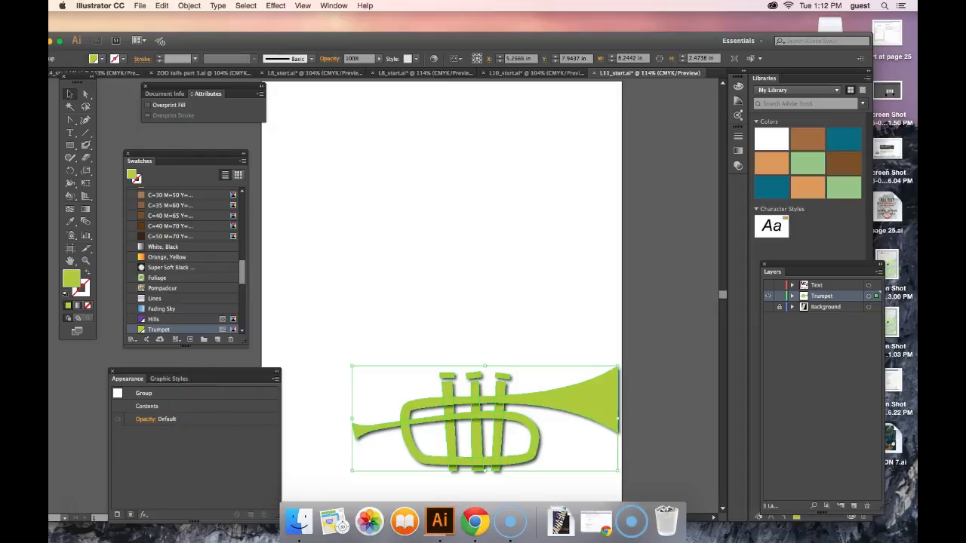
- Add a new fill to the trumpet group and set it to the green Trumpet swatch
left_click(130, 514)
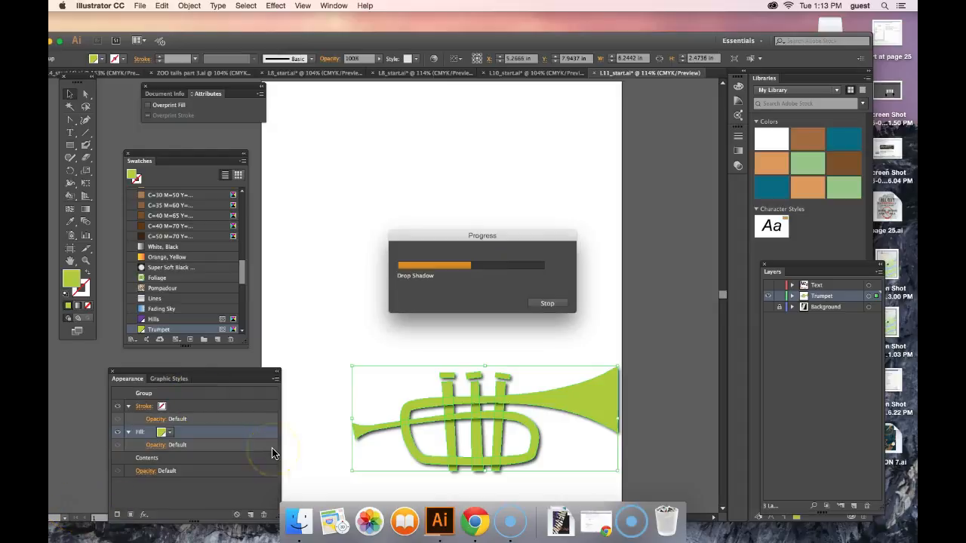
key("super+z")
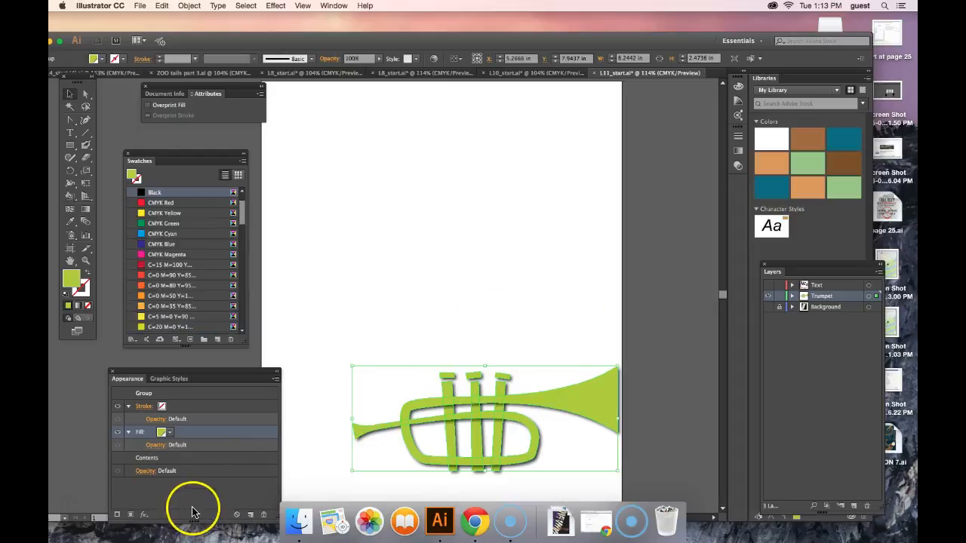
left_click(170, 434)
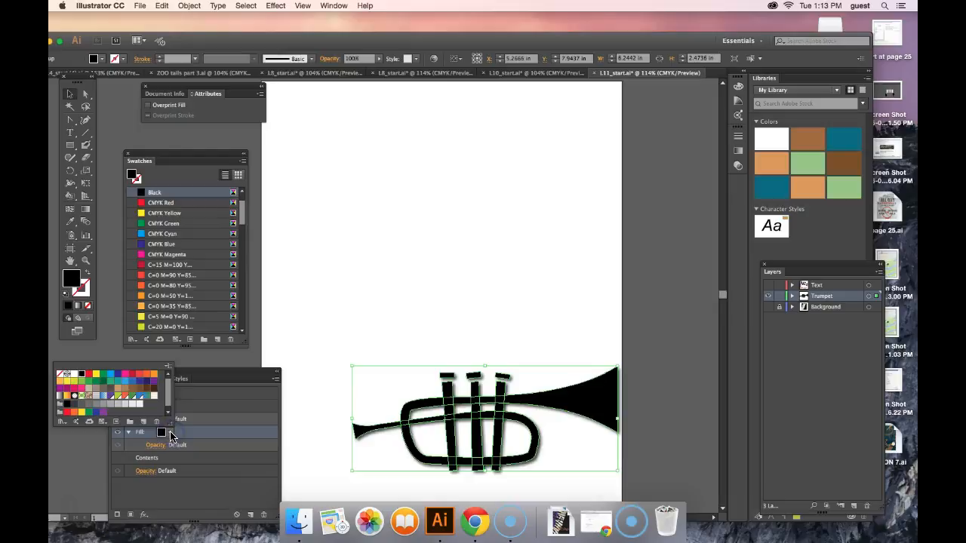
left_click(118, 395)
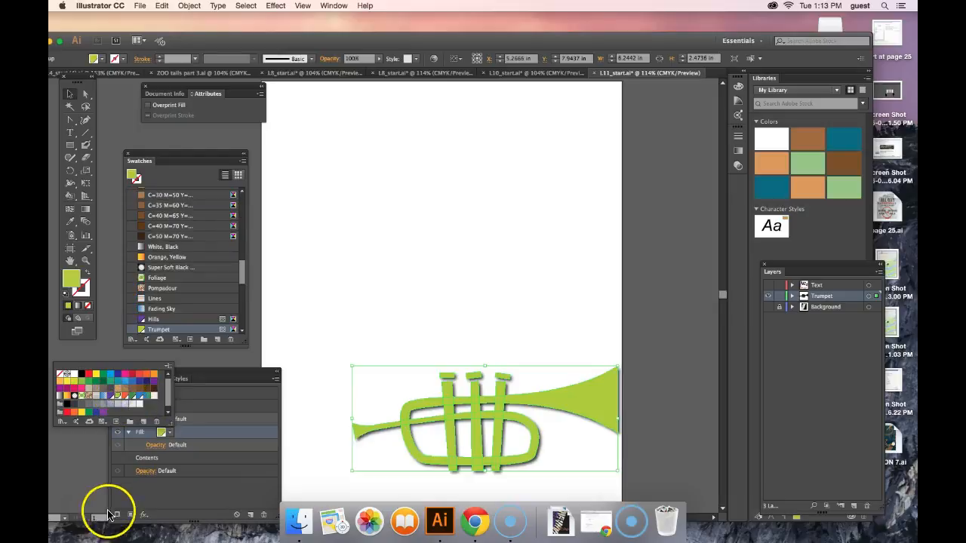
left_click(142, 498)
- Add a second fill to the trumpet group and set the lower of the two fills to the Paper swatch
left_click(129, 516)
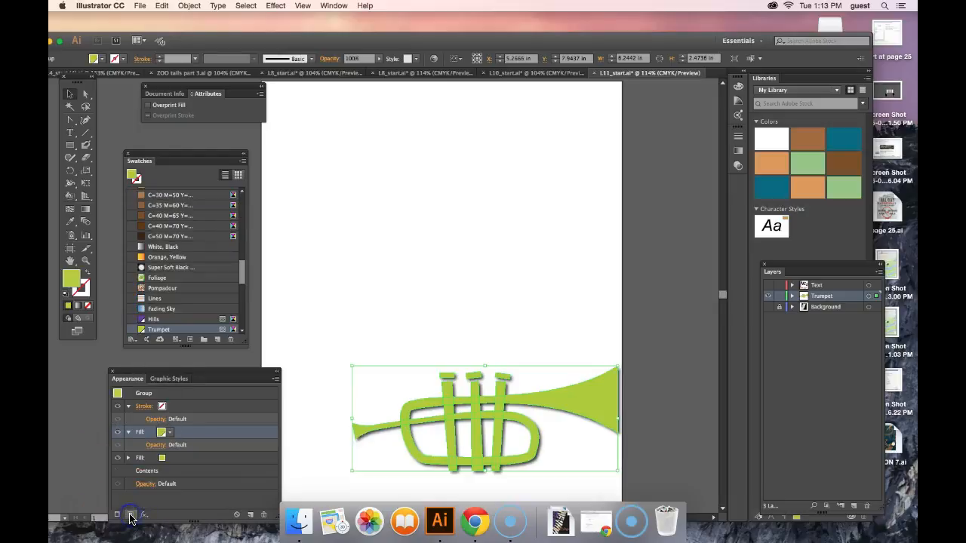
left_click(208, 461)
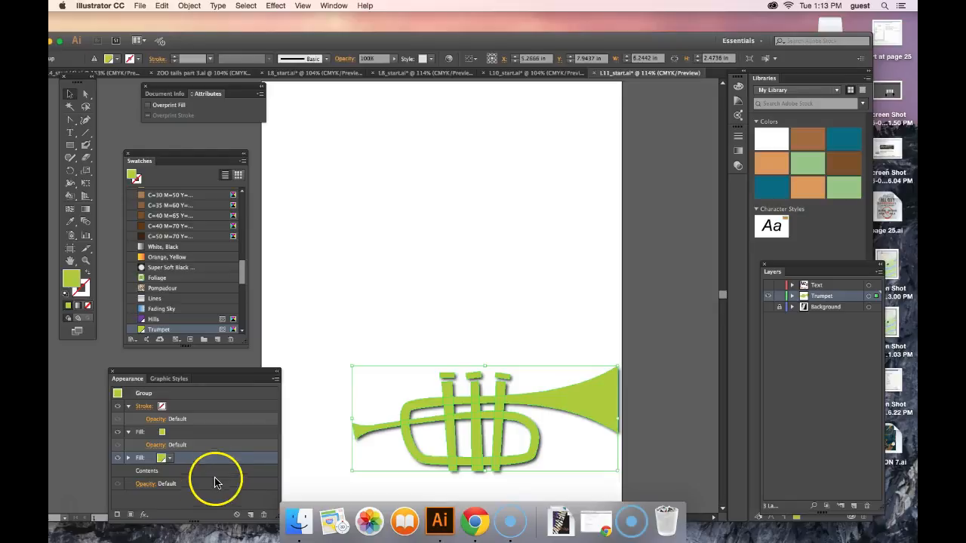
left_click(170, 458)
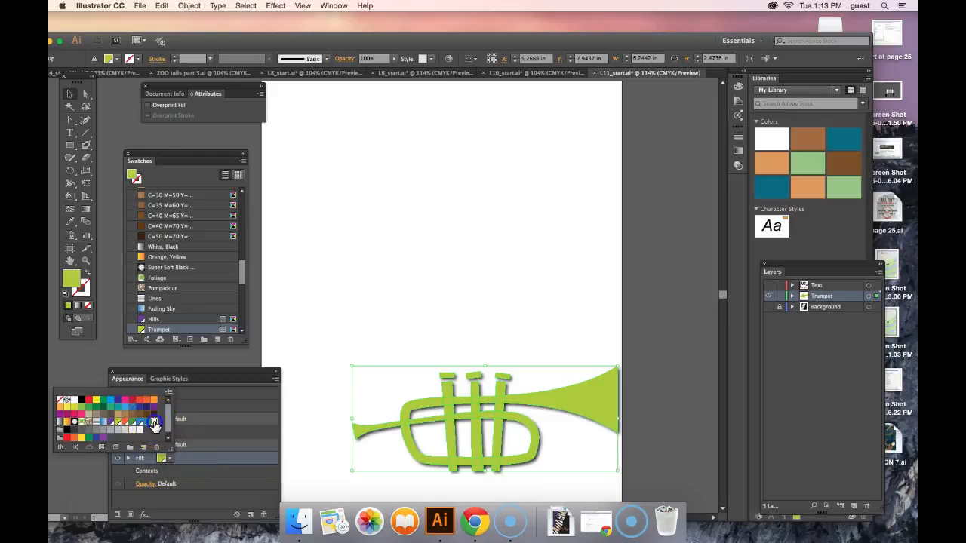
left_click(154, 427)
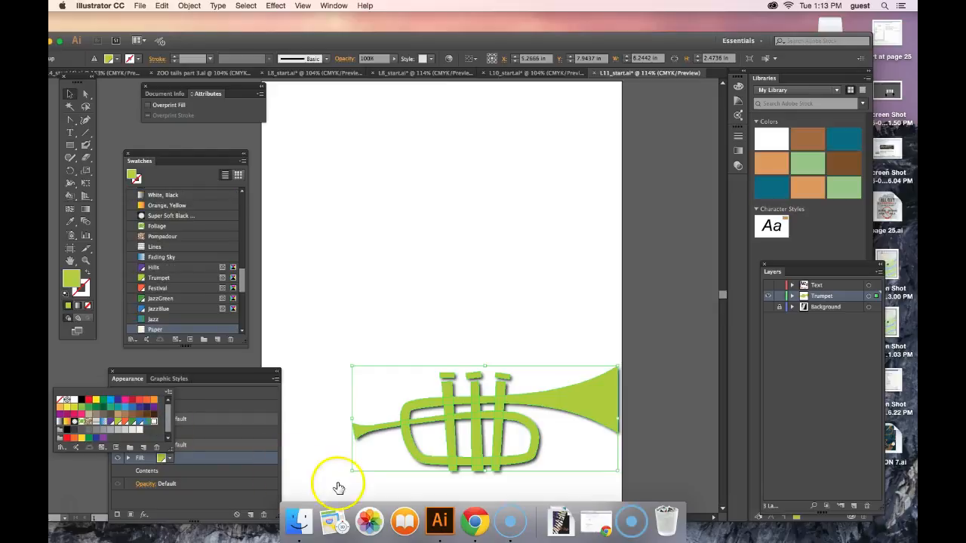
left_click(299, 475)
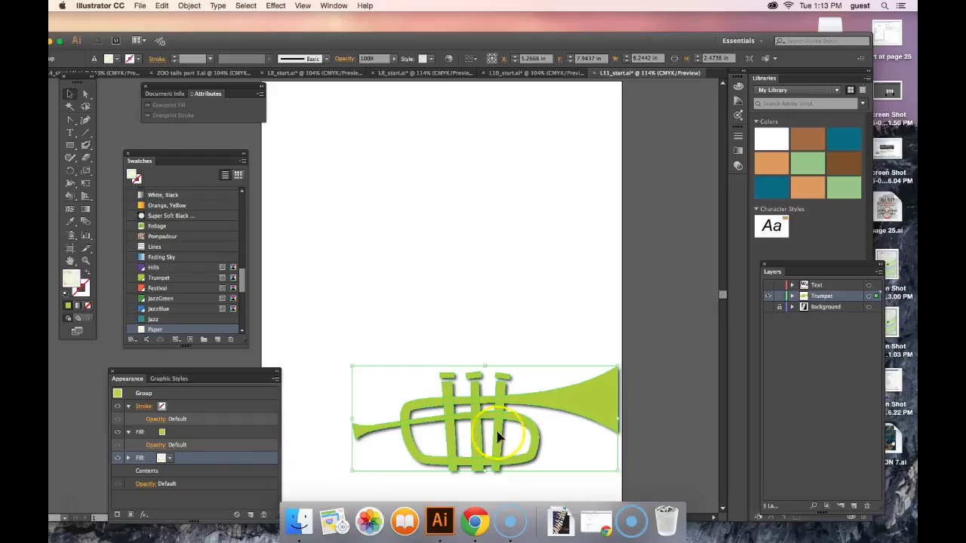
- Collapse the group's stroke and fill attributes, move the Paper fill above the green fill, and deselect the trumpet
left_click(466, 381)
left_click(129, 432)
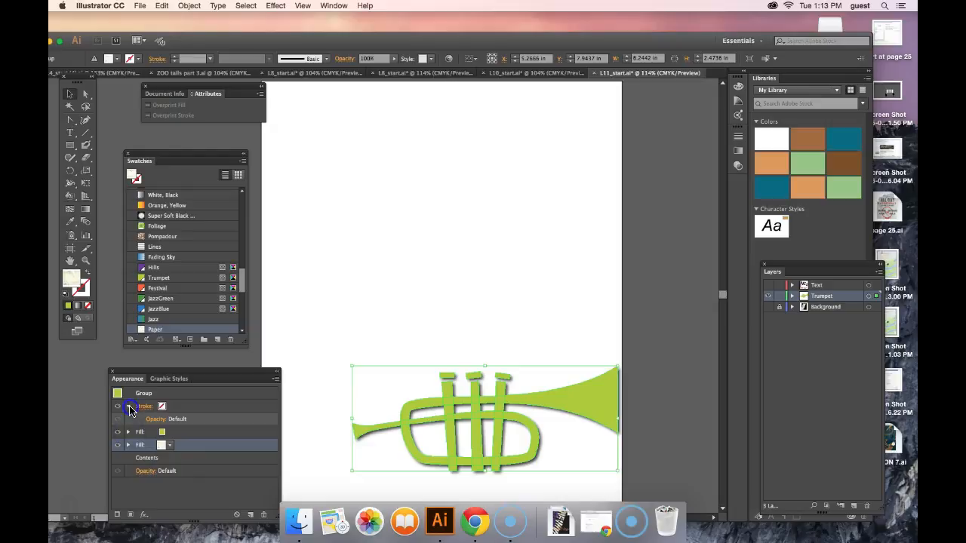
left_click(128, 407)
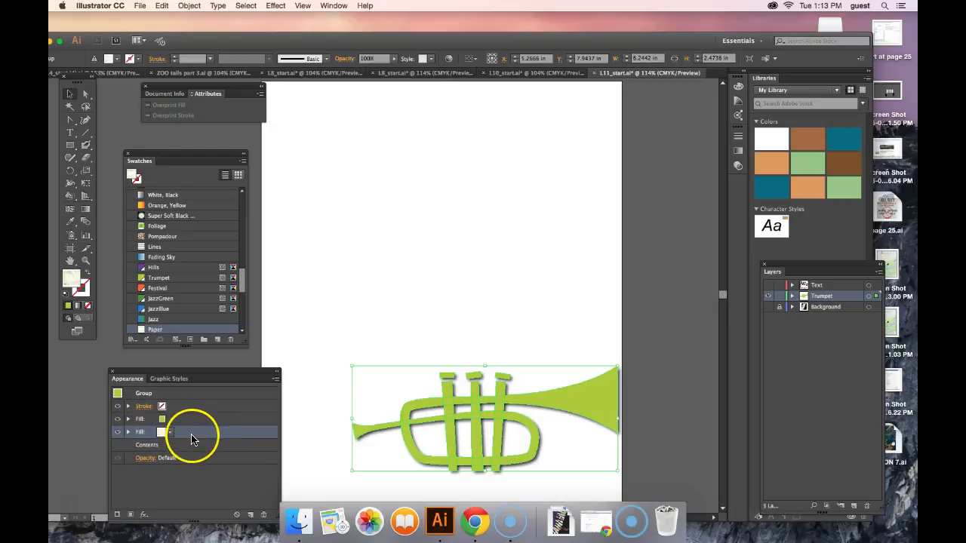
left_click(192, 437)
left_click_drag(192, 438, 193, 417)
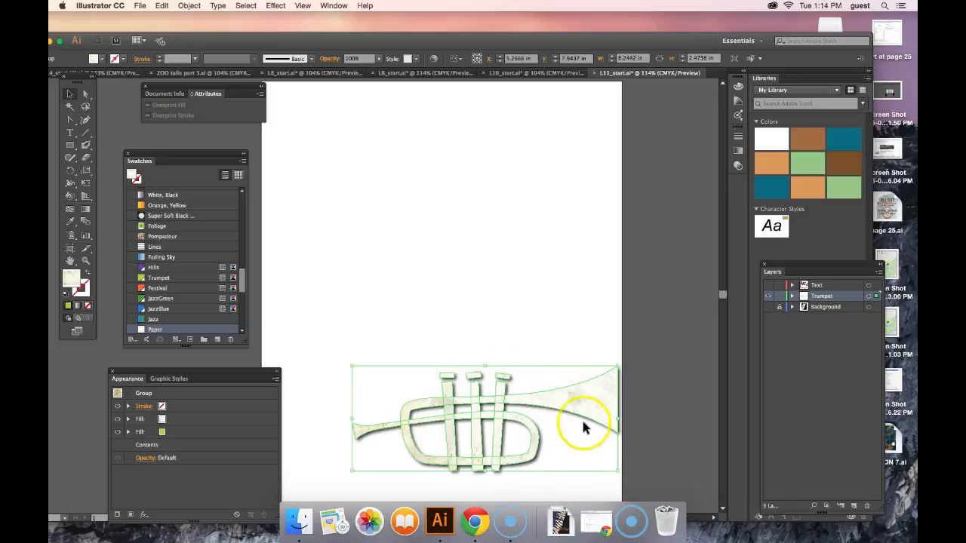
left_click(73, 511)
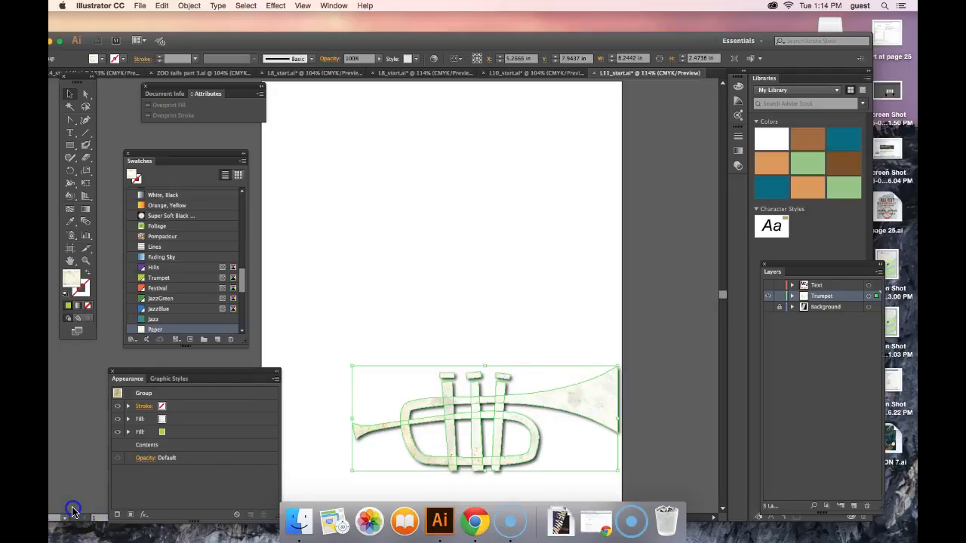
left_click(205, 481)
left_click(90, 406)
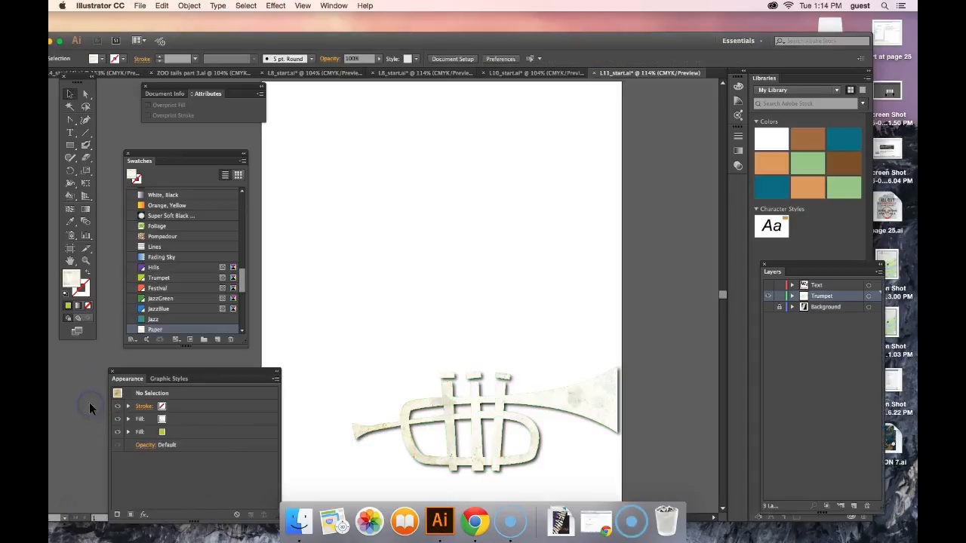
- Show and activate the Text layer, and open the JAZZ text for editing with the Type tool, accepting the text layout update
left_click(768, 284)
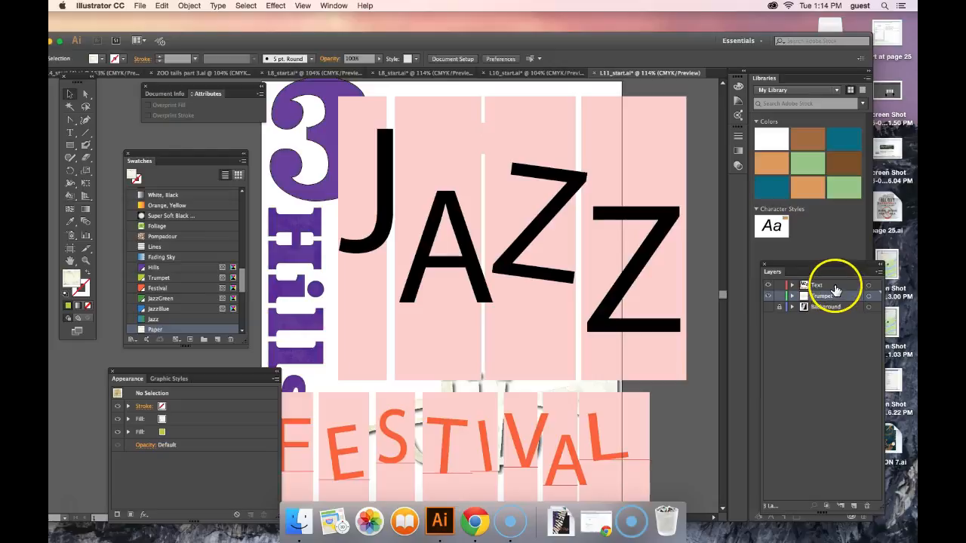
left_click(834, 286)
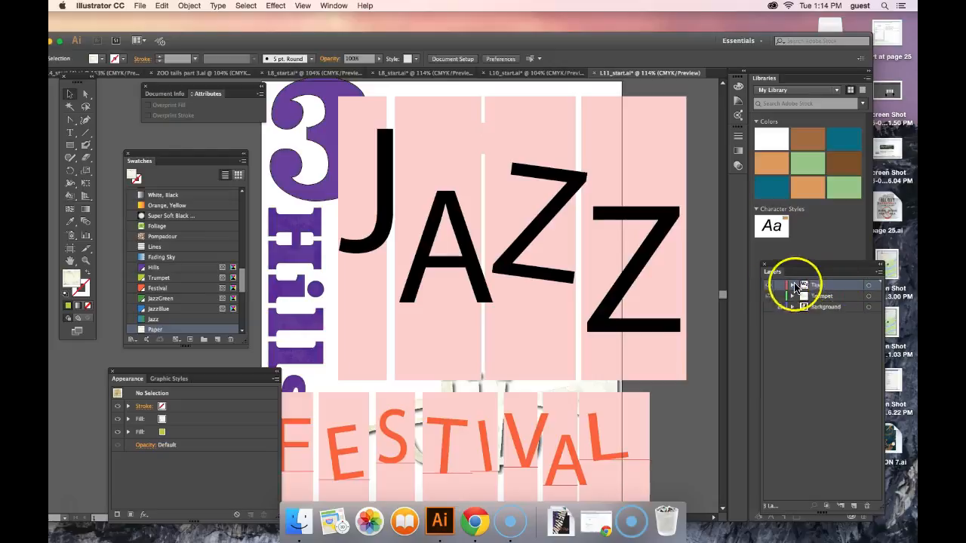
left_click(70, 132)
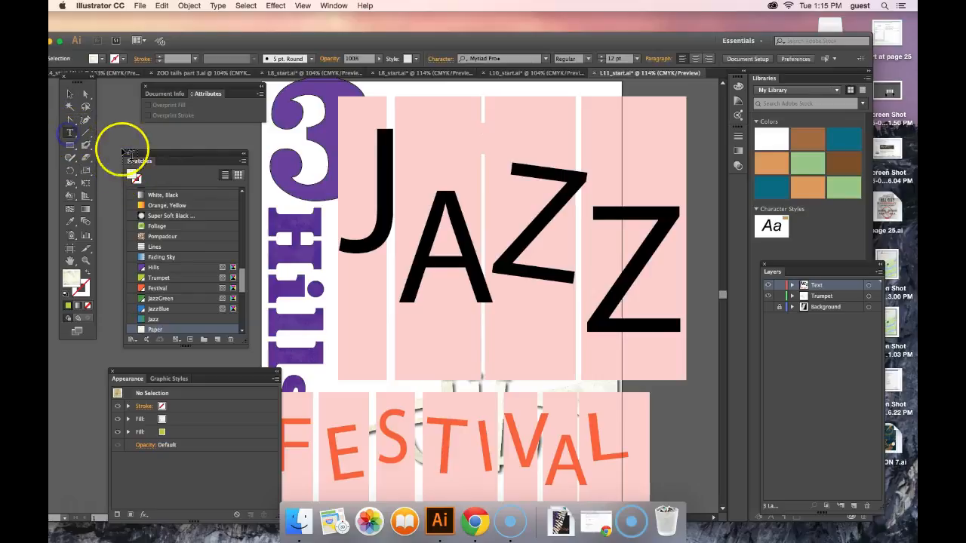
left_click(528, 239)
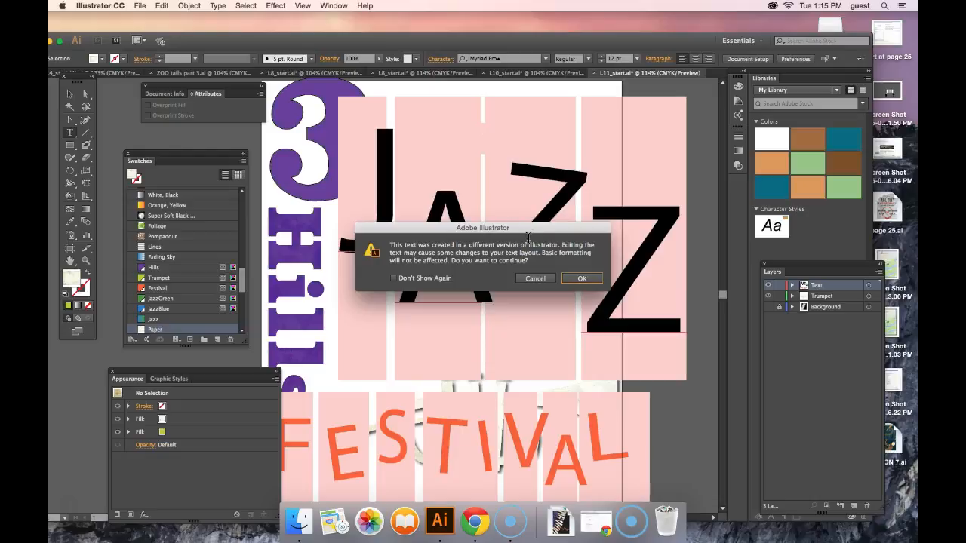
left_click(581, 278)
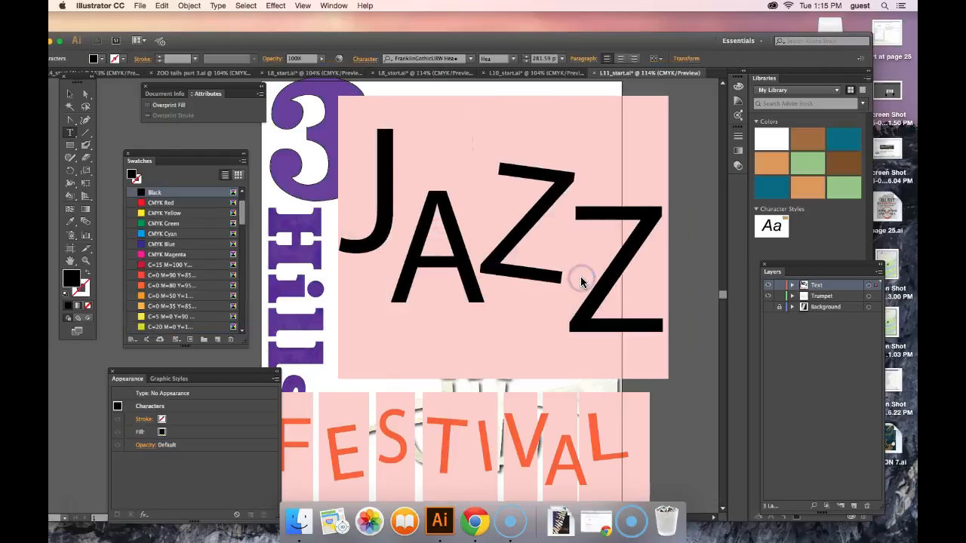
- Select all characters of the JAZZ text to check their attributes, and switch the selection to the whole type object
left_click_drag(662, 317, 357, 215)
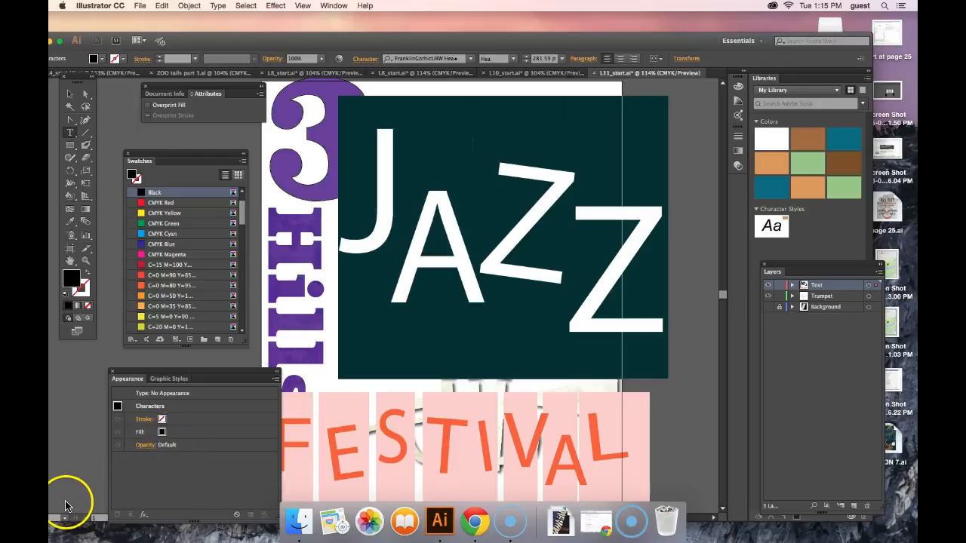
left_click(153, 473)
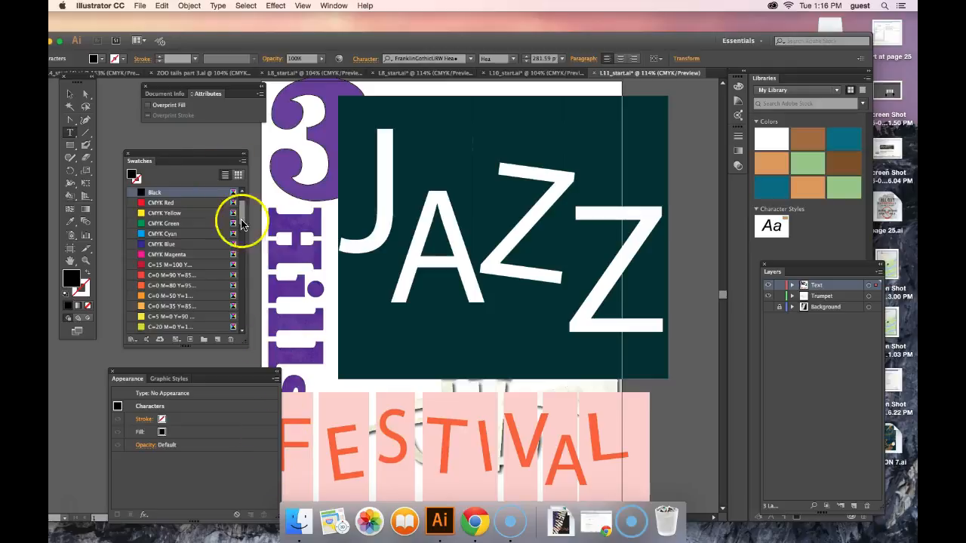
left_click(71, 95)
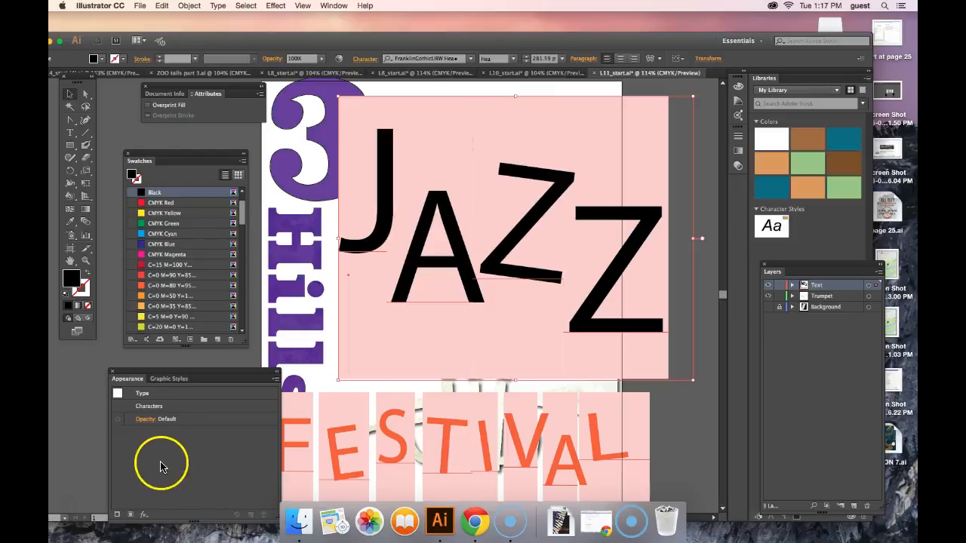
left_click(132, 516)
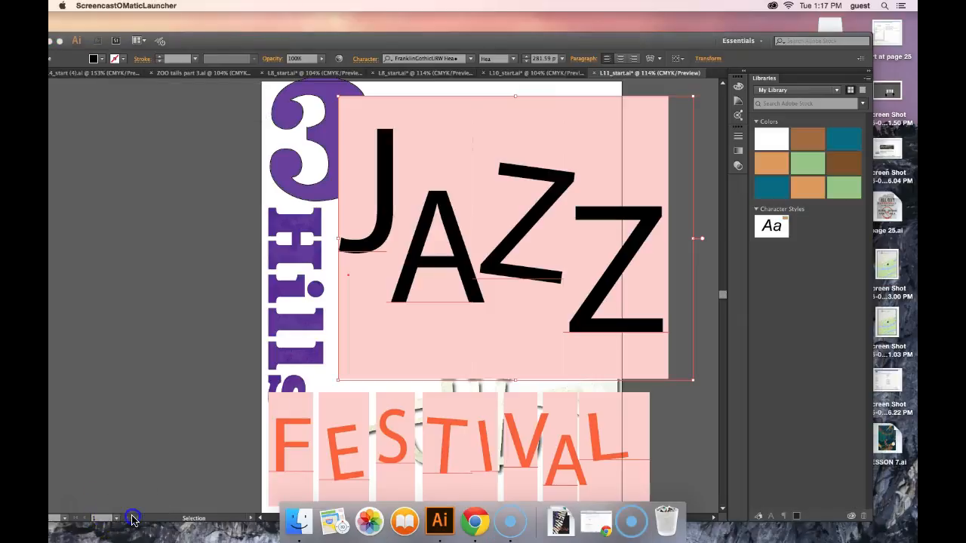
left_click(199, 485)
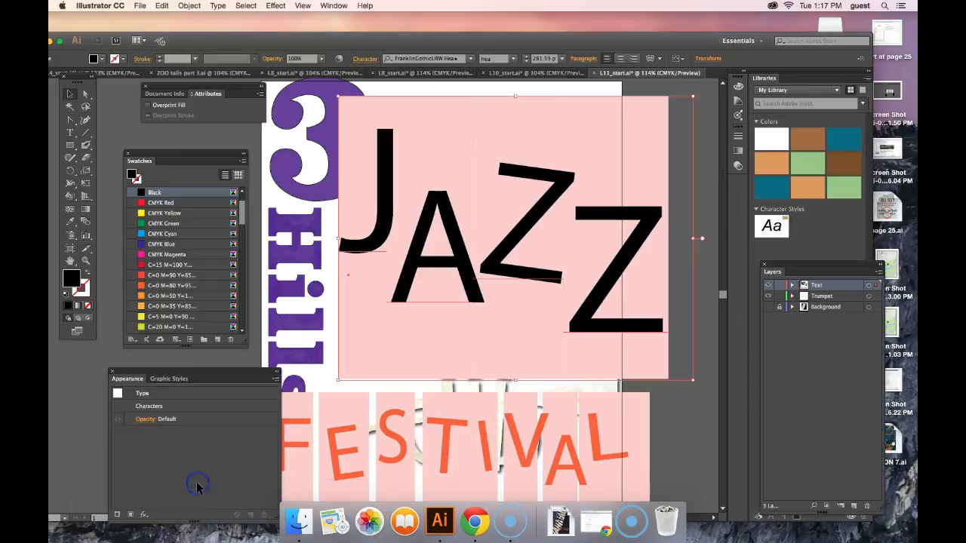
left_click(132, 517)
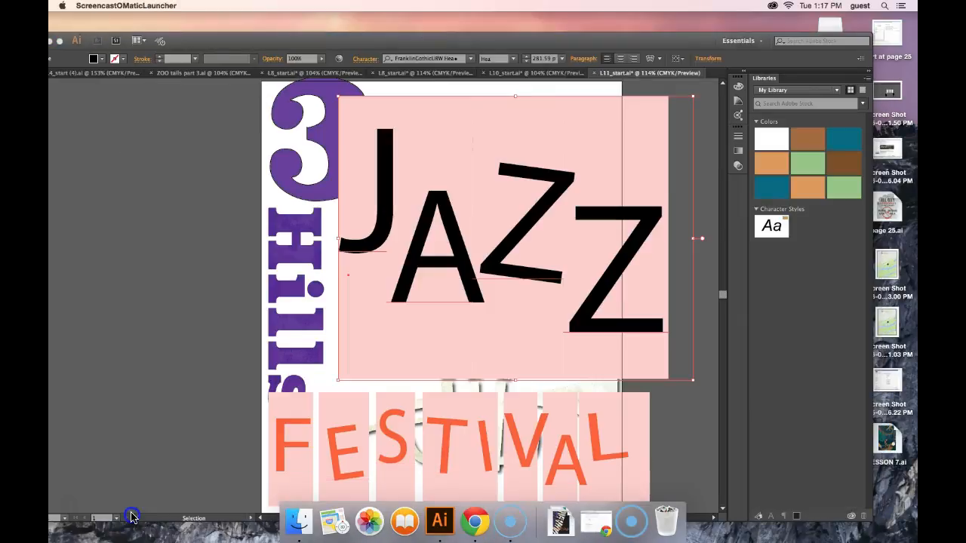
left_click(232, 459)
left_click(67, 503)
left_click(162, 482)
left_click(163, 480)
left_click(188, 399)
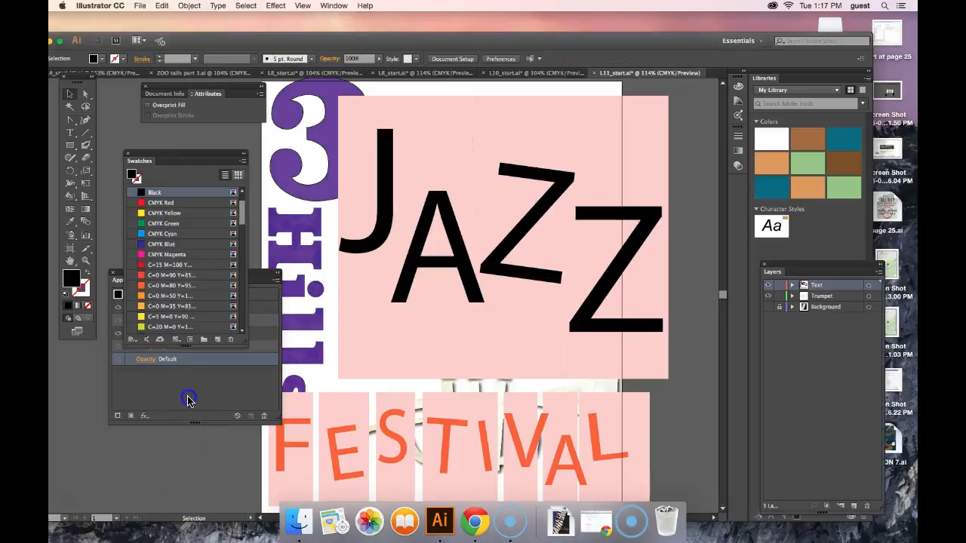
- Select the whole JAZZ type object and add a new fill to it
left_click(604, 294)
left_click(206, 296)
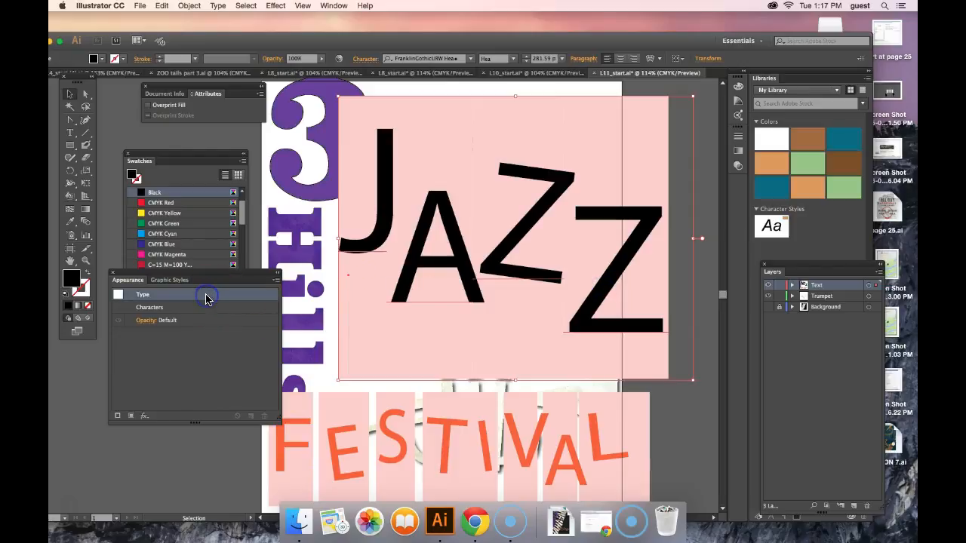
left_click(129, 416)
left_click(191, 305)
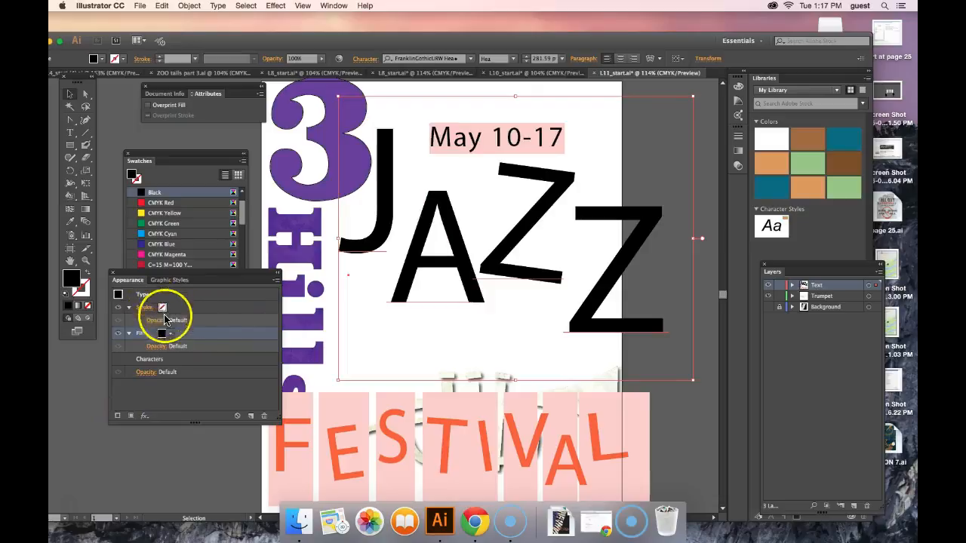
mouse_move(168, 337)
left_mouse_down()
mouse_move(150, 359)
mouse_move(177, 378)
mouse_move(180, 362)
left_mouse_up()
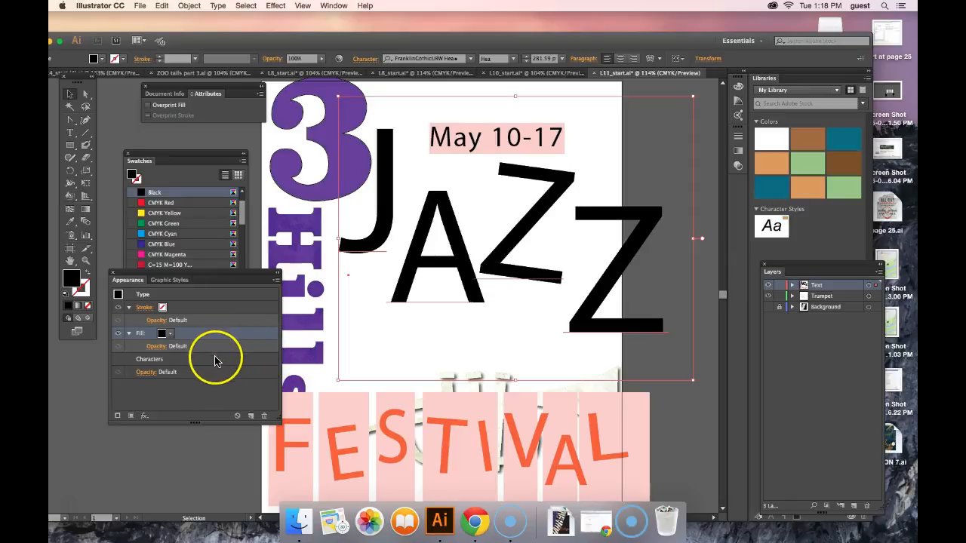
- Add a second fill to the JAZZ type object and set the lower of the two fills to the Paper swatch
left_click(131, 418)
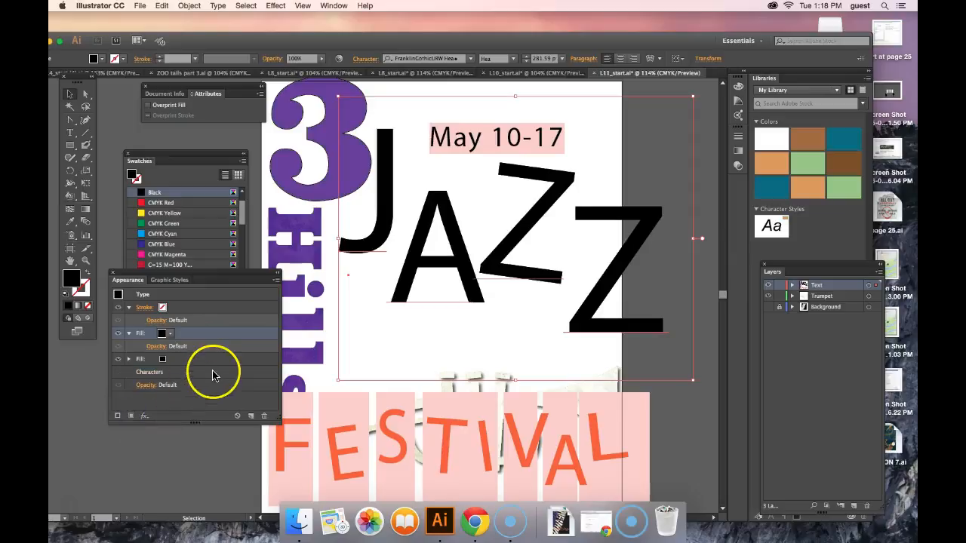
left_click(172, 361)
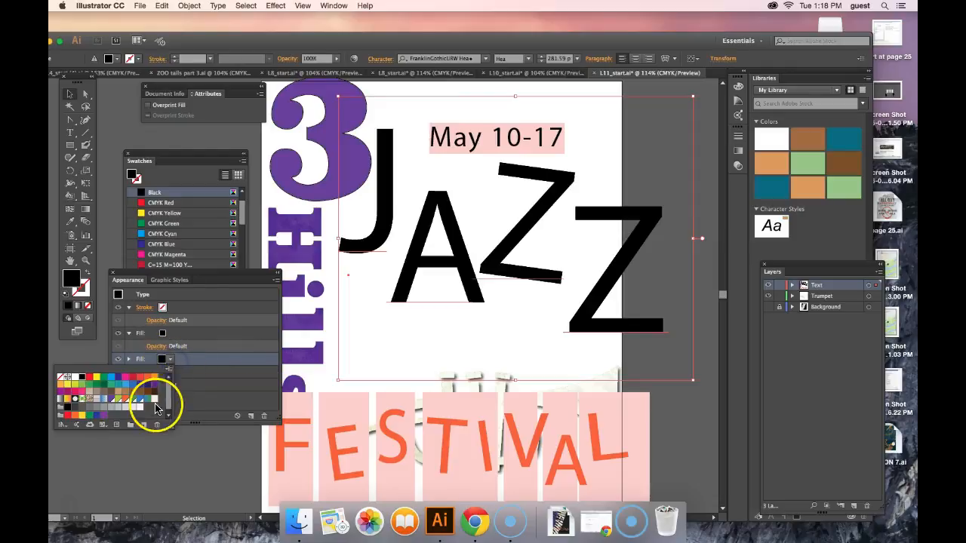
left_click(155, 400)
left_click(234, 398)
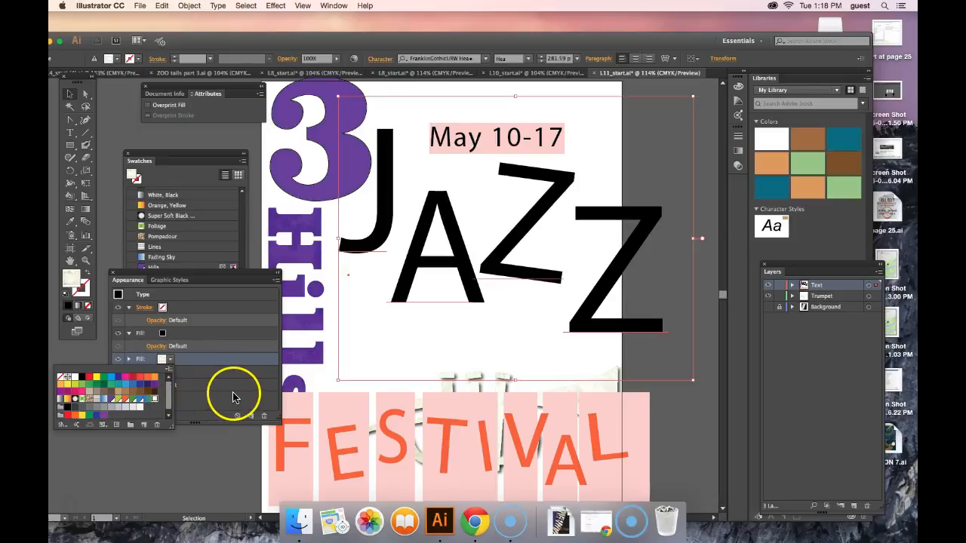
left_click(225, 461)
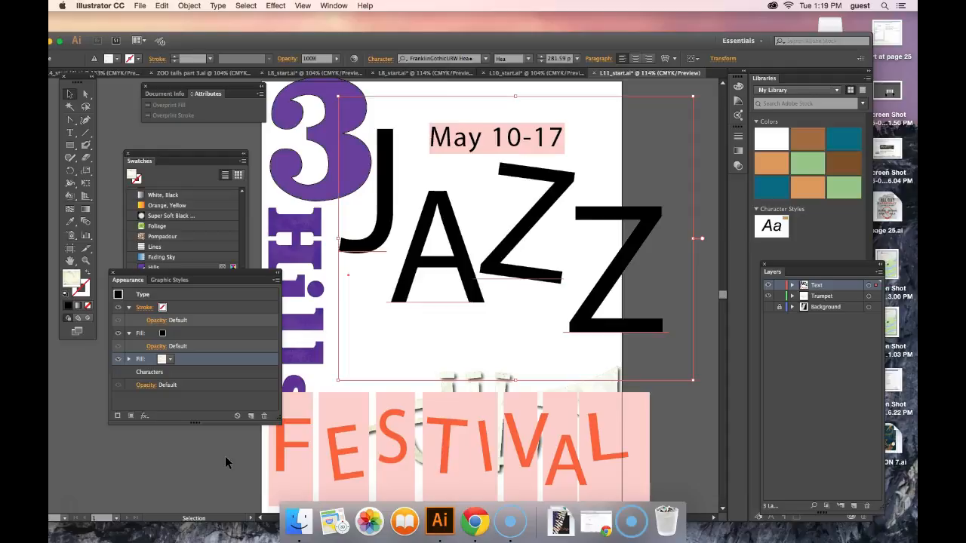
- Collapse the JAZZ text's stroke and fill attributes and move the Paper fill above the black fill
left_click(128, 309)
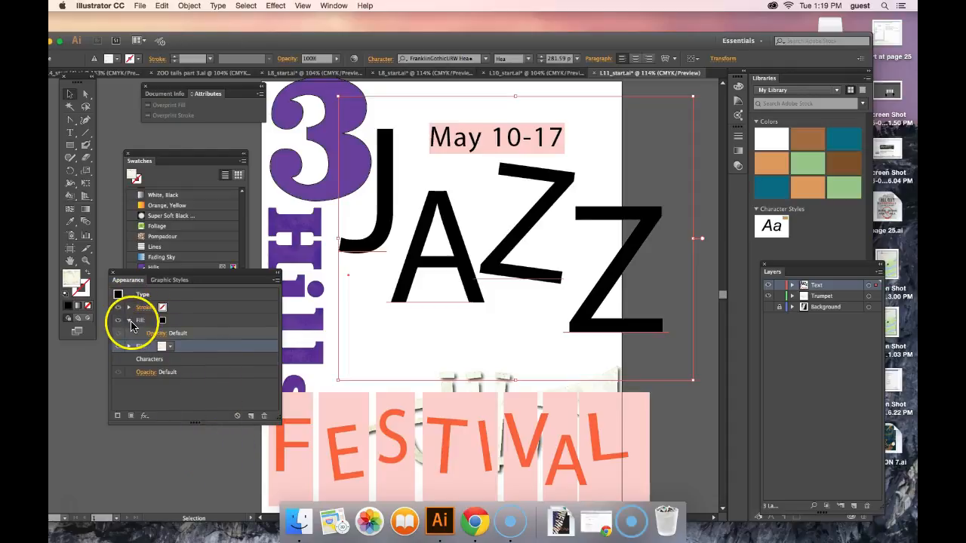
left_click(130, 320)
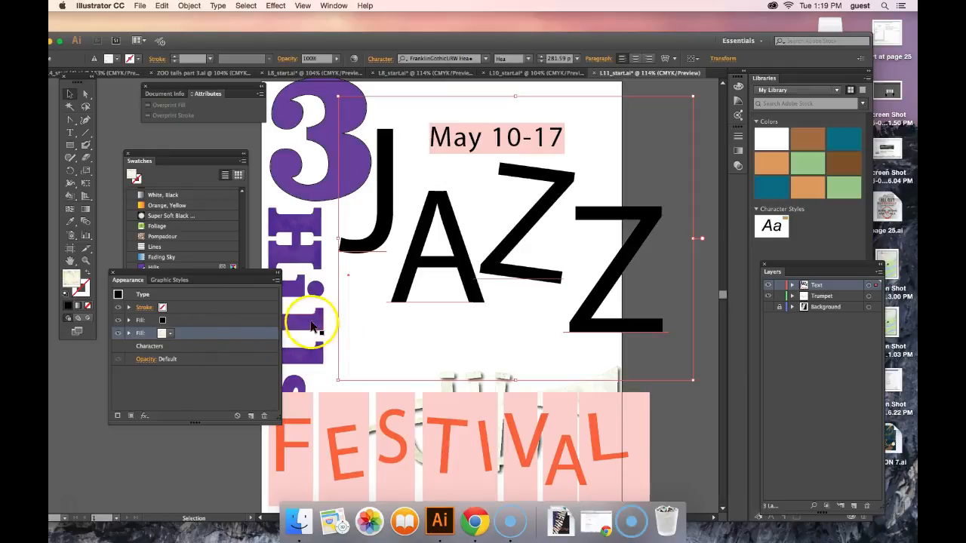
left_click_drag(225, 336, 222, 317)
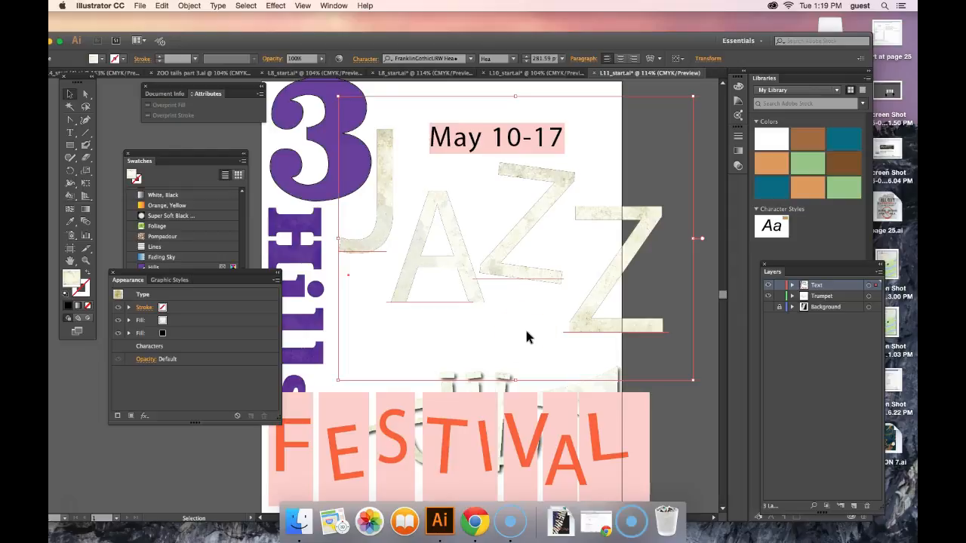
- Expand both JAZZ fills and set the Paper fill's blending mode to Multiply
left_click(128, 334)
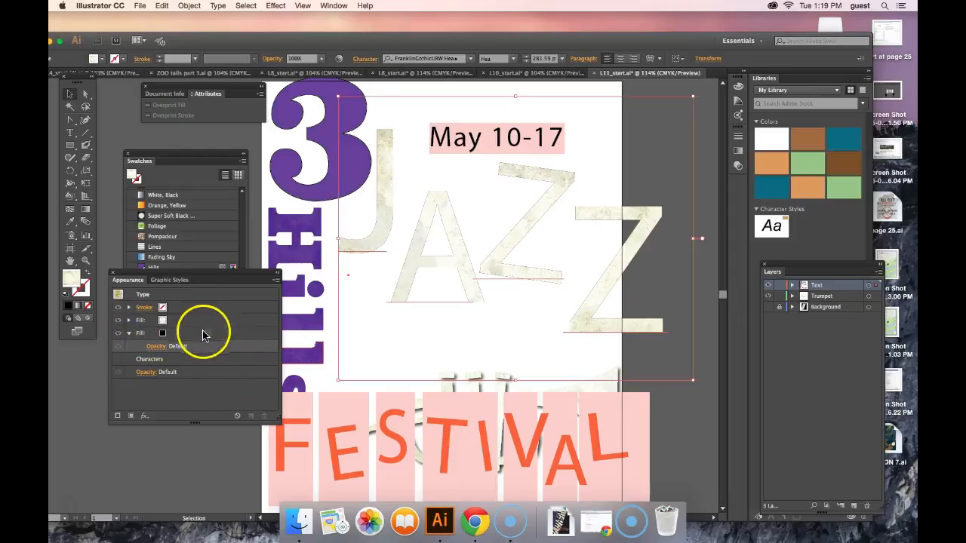
left_click(128, 321)
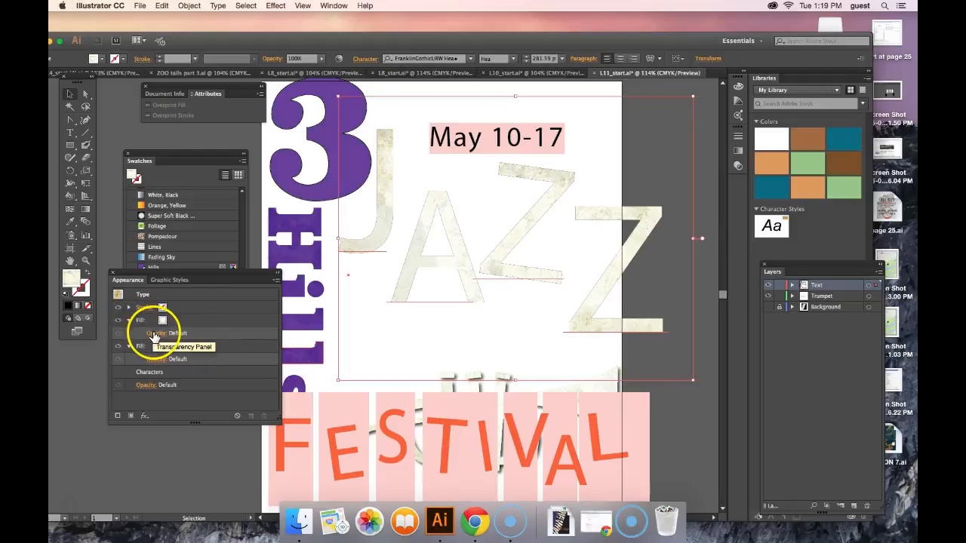
left_click(154, 334)
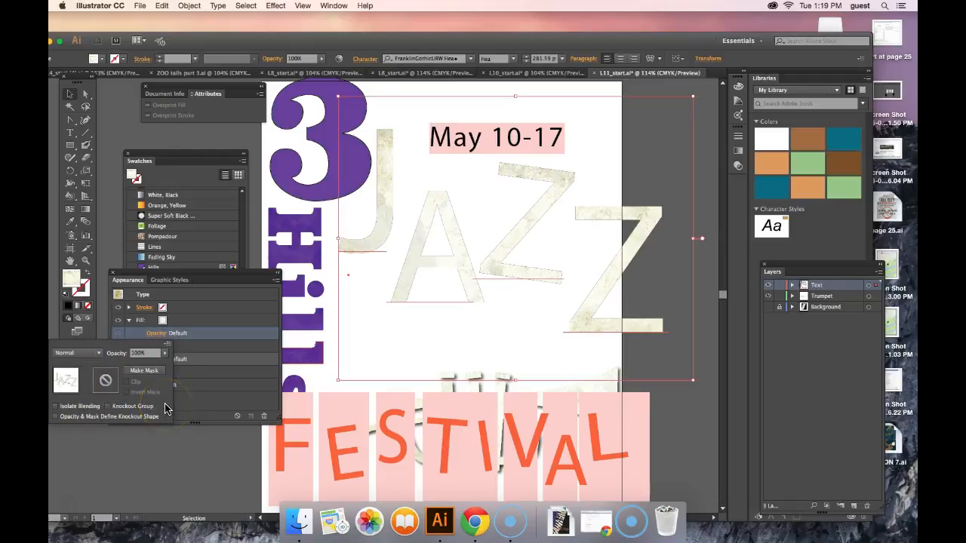
left_click(98, 355)
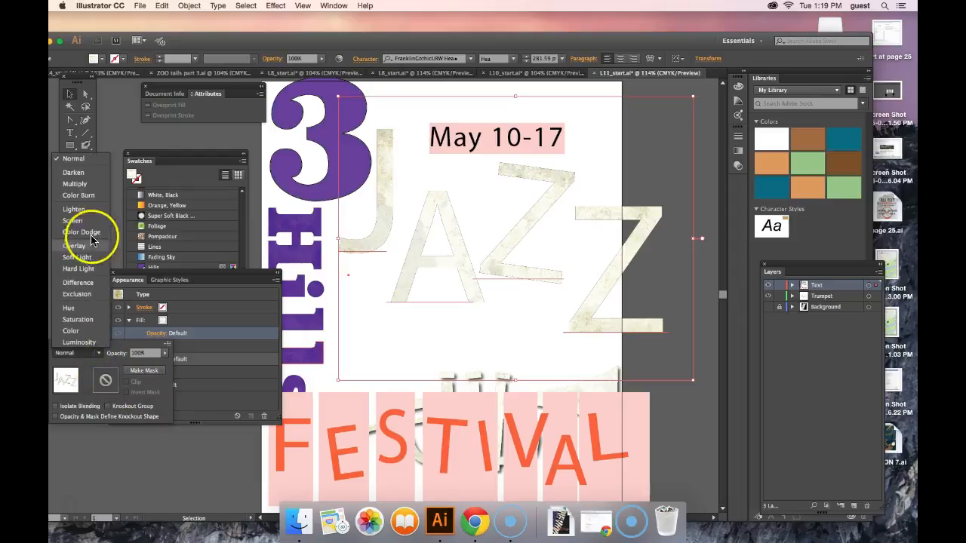
left_click(73, 185)
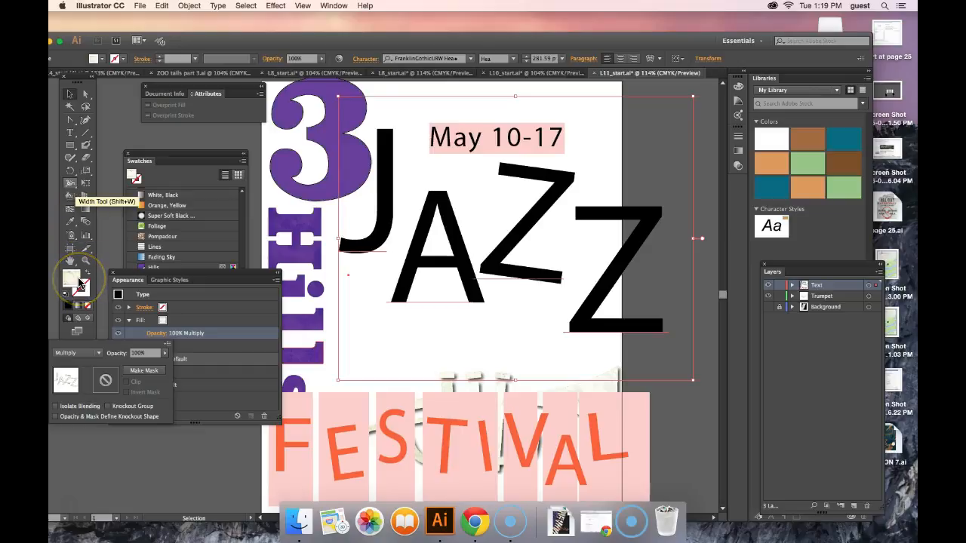
left_click(133, 448)
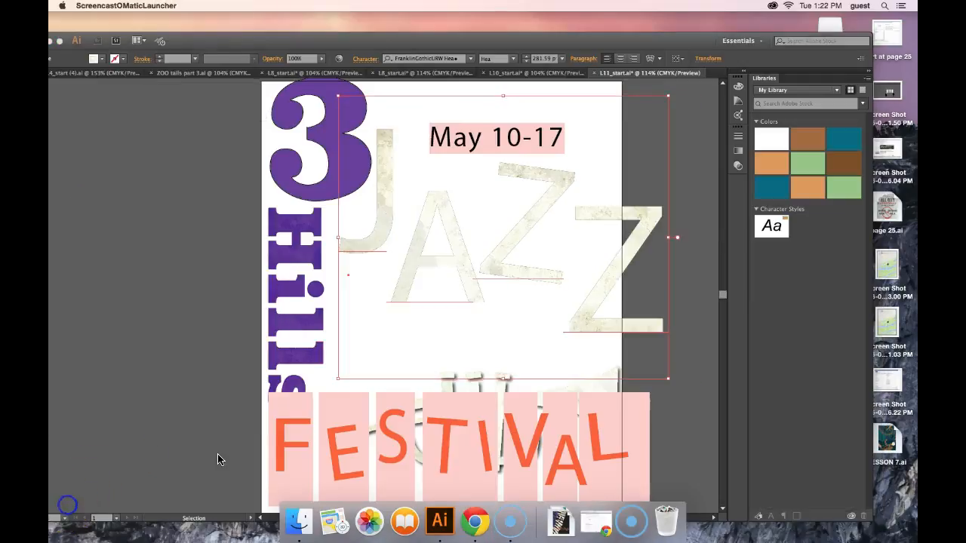
- Deselect the JAZZ text, close the floating swatch list, and collapse both fill attributes
left_click(217, 456)
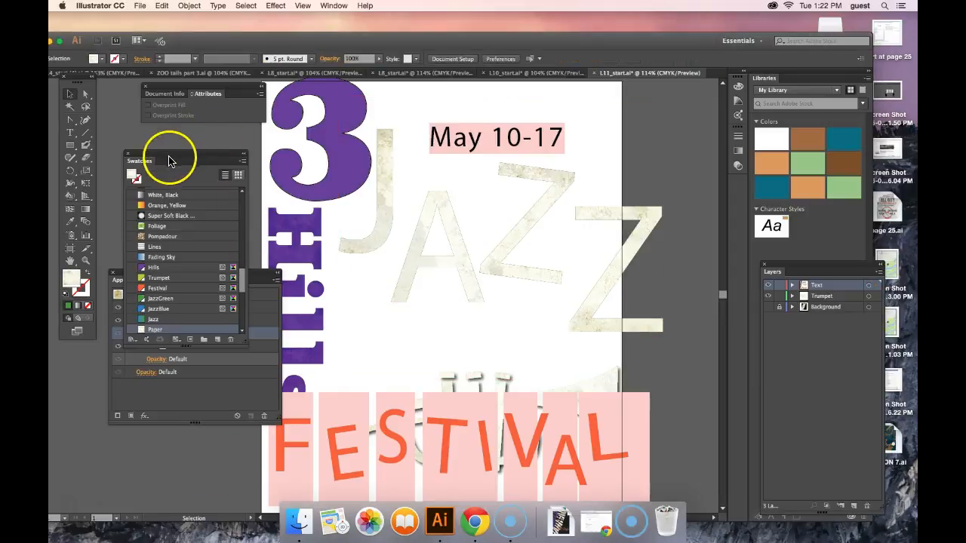
left_click(128, 153)
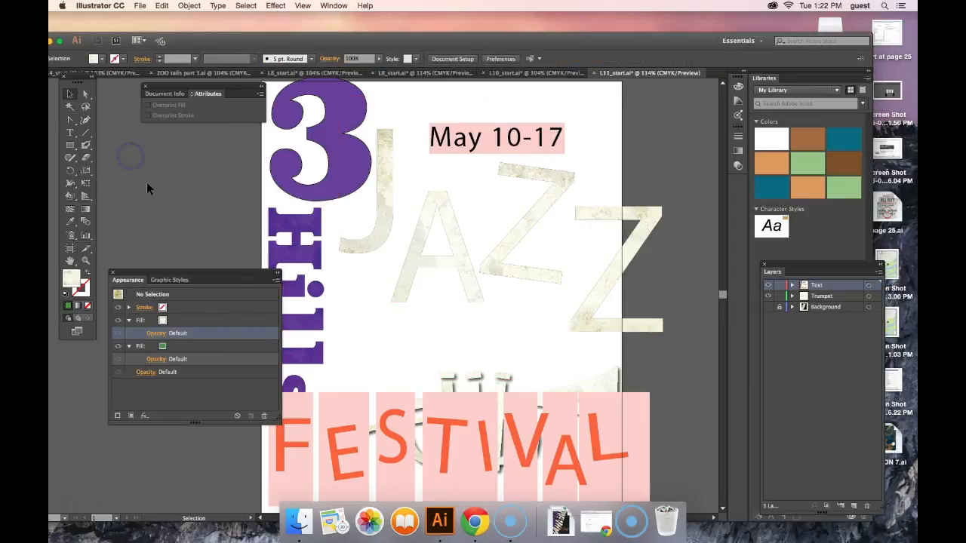
left_click(129, 346)
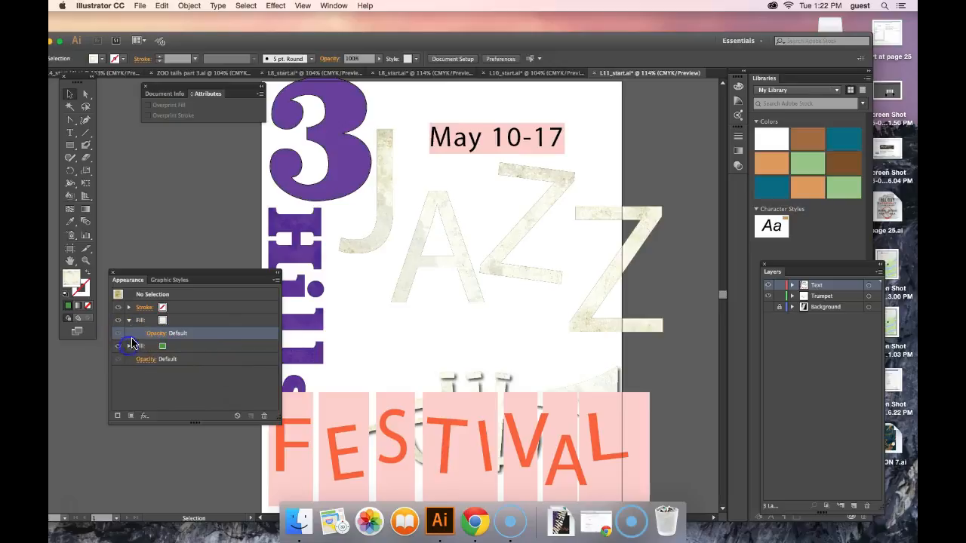
left_click(127, 321)
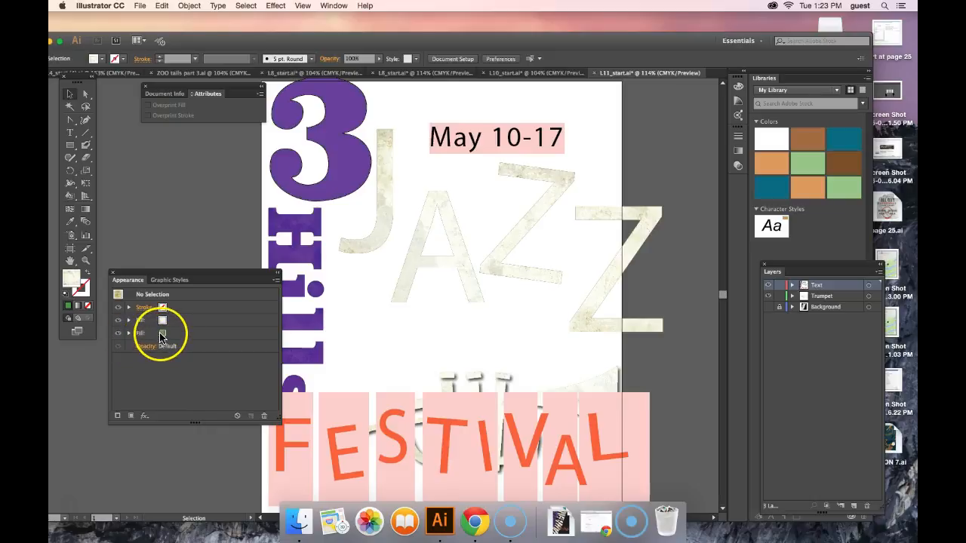
- Expand the lower fill and check its color against the JazzGreen swatch
left_click(129, 334)
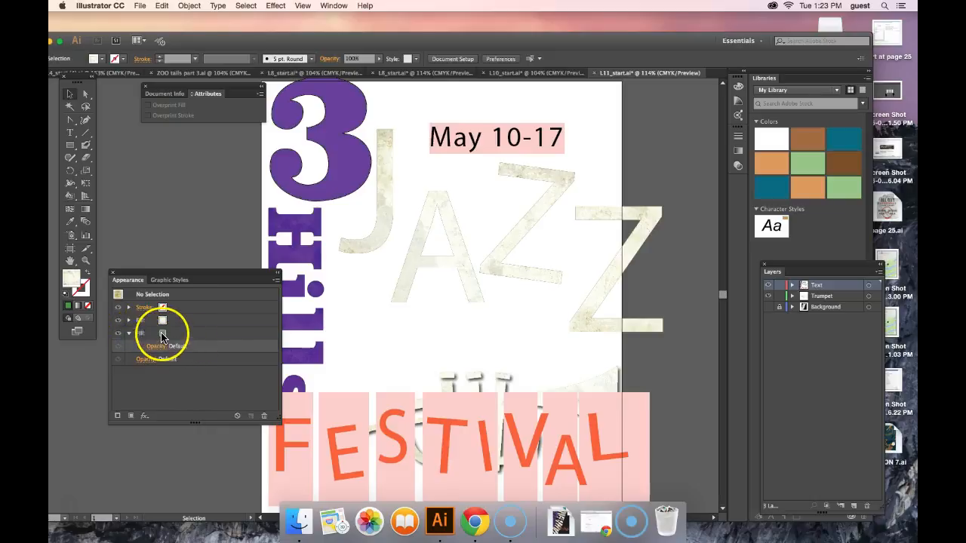
left_click(163, 335)
left_click(170, 335)
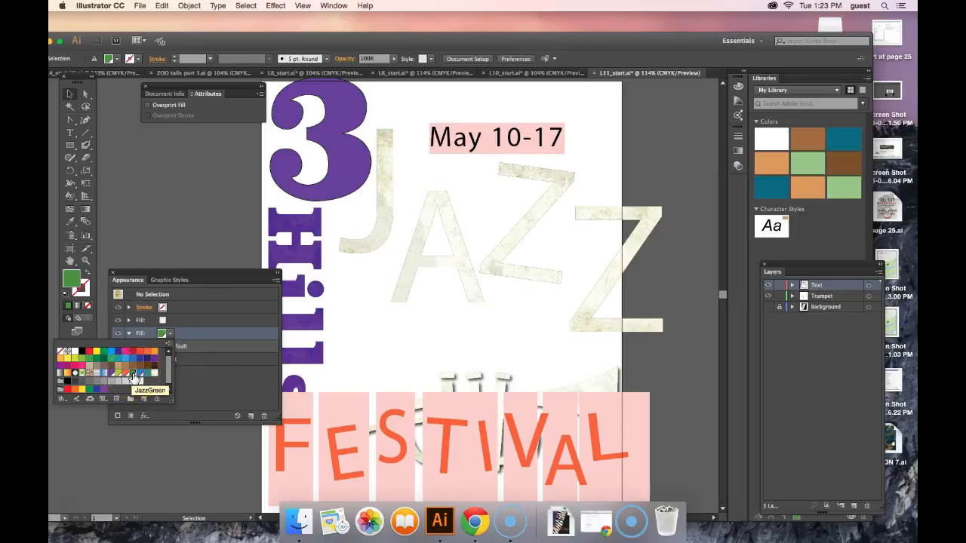
left_click(186, 431)
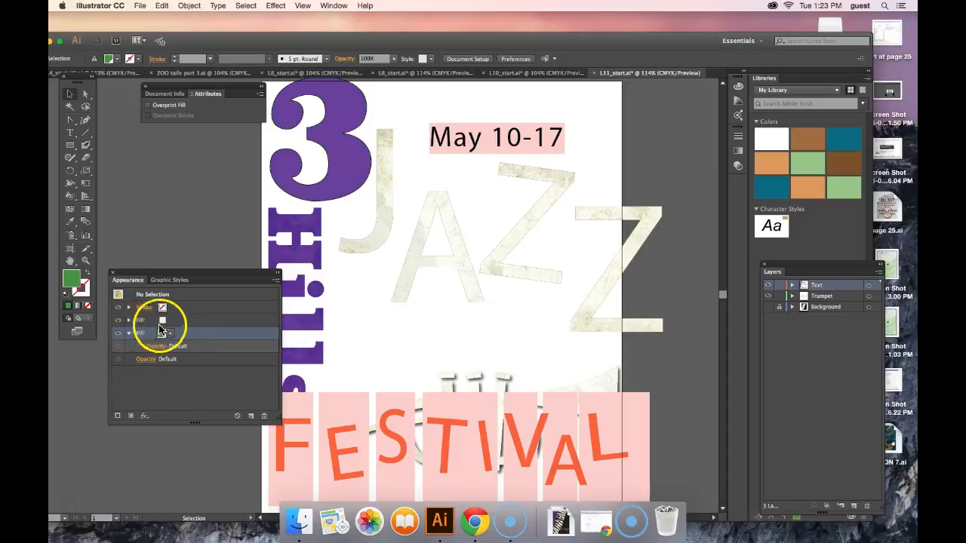
- Expand the Paper fill and set its blending mode to Multiply with no artwork selected
left_click(129, 320)
left_click(159, 333)
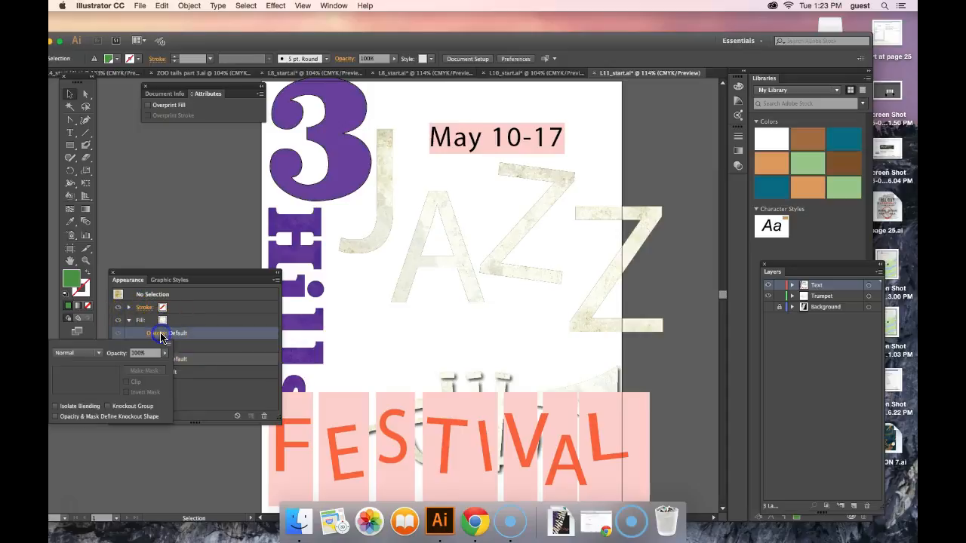
left_click(96, 353)
left_click(73, 184)
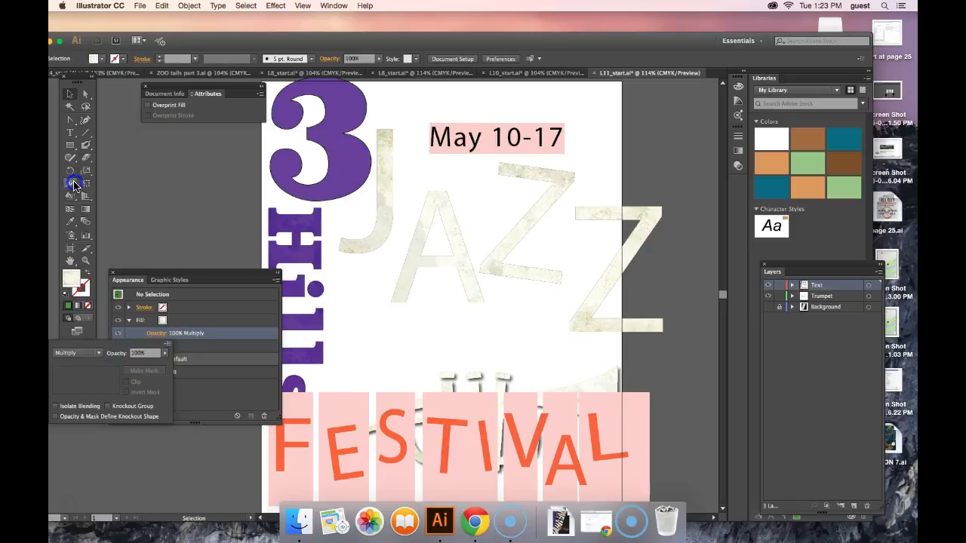
left_click(172, 469)
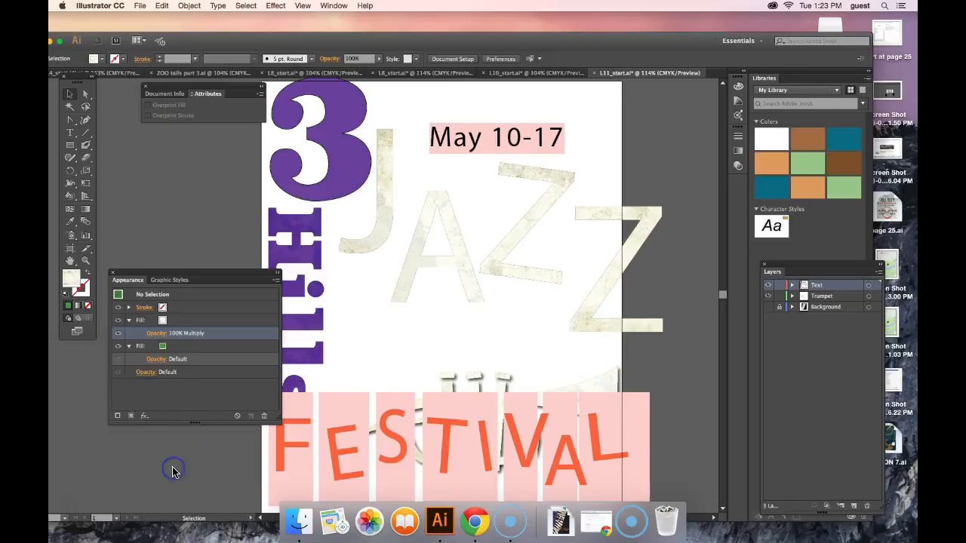
left_click(173, 387)
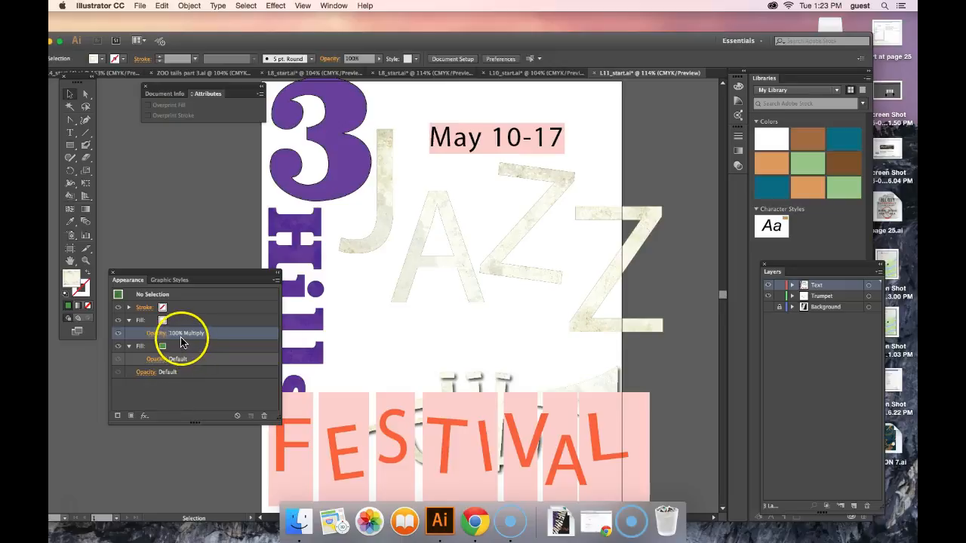
- Deselect the green JAZZ text
left_click(66, 513)
left_click(228, 483)
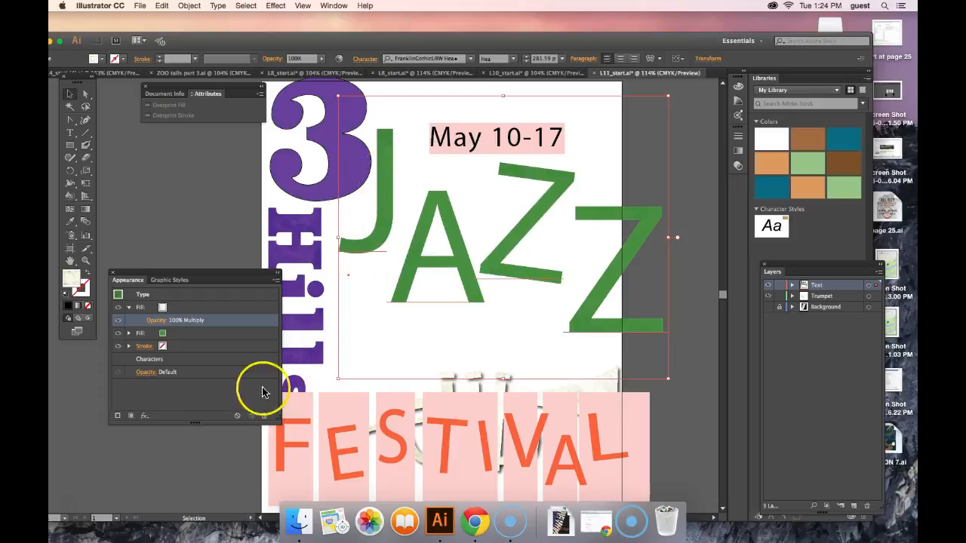
left_click(209, 455)
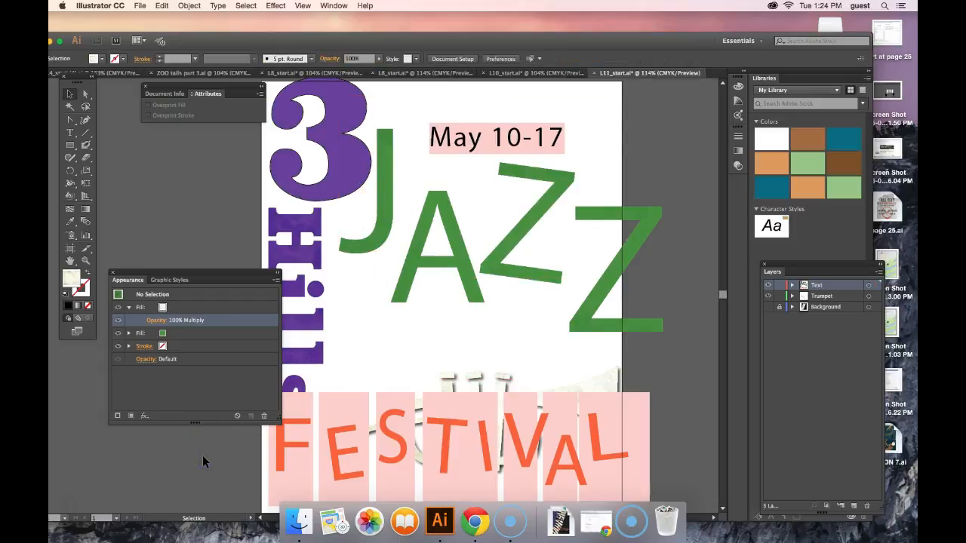